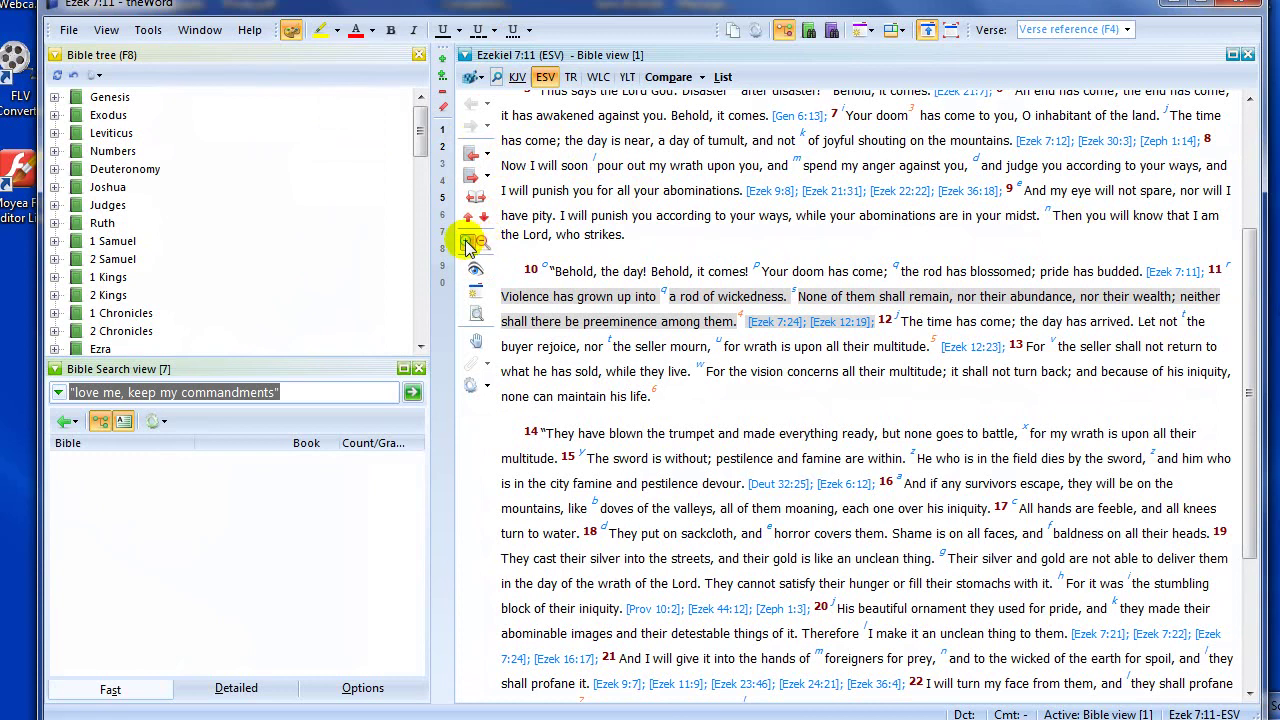
Make the Bible text larger and smaller several times, ending back at normal size.
{"action": "left_click", "coordinate": [470, 243]}
{"action": "left_click", "coordinate": [470, 243]}
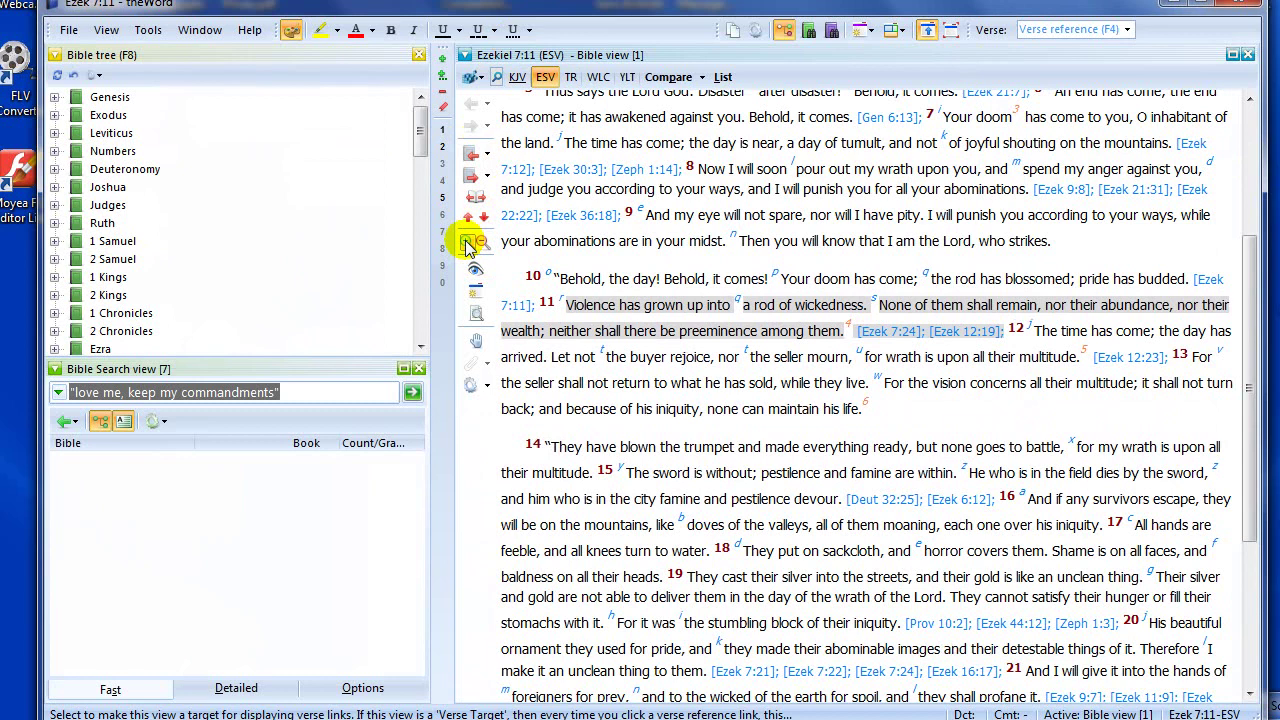
{"action": "left_click", "coordinate": [470, 243]}
{"action": "left_click", "coordinate": [470, 243]}
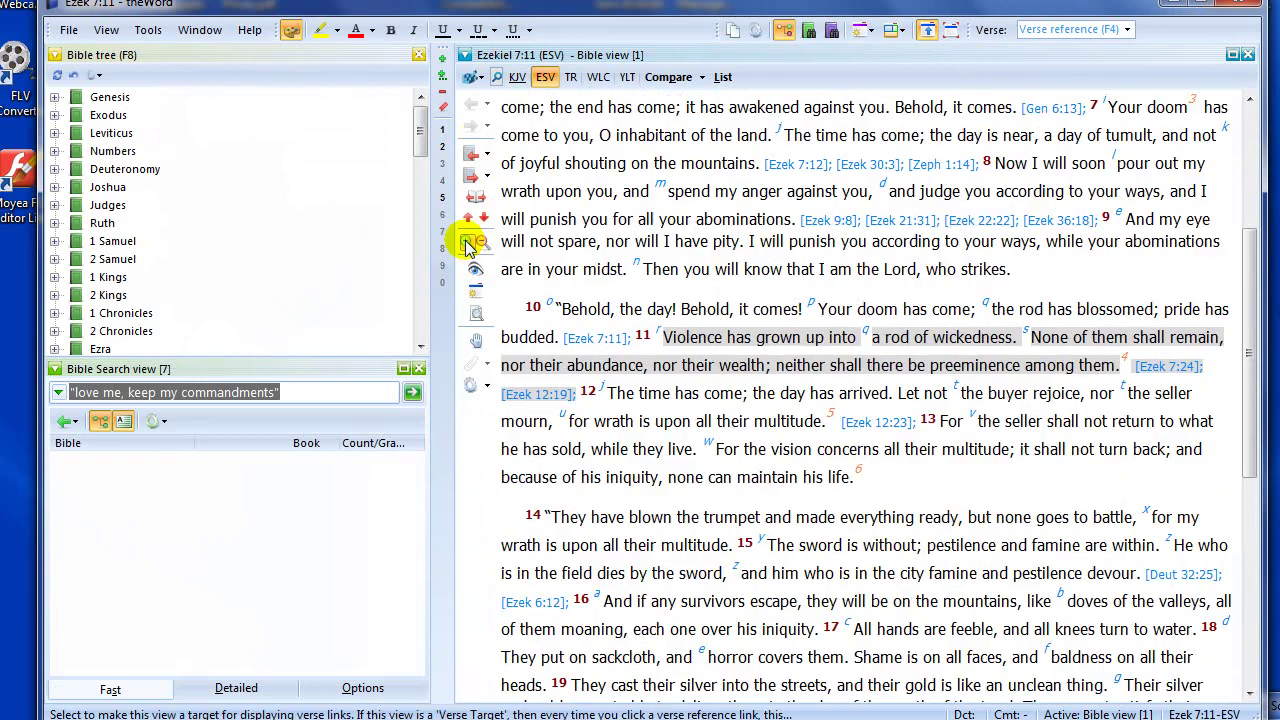
{"action": "left_click", "coordinate": [470, 243]}
{"action": "left_click", "coordinate": [470, 243]}
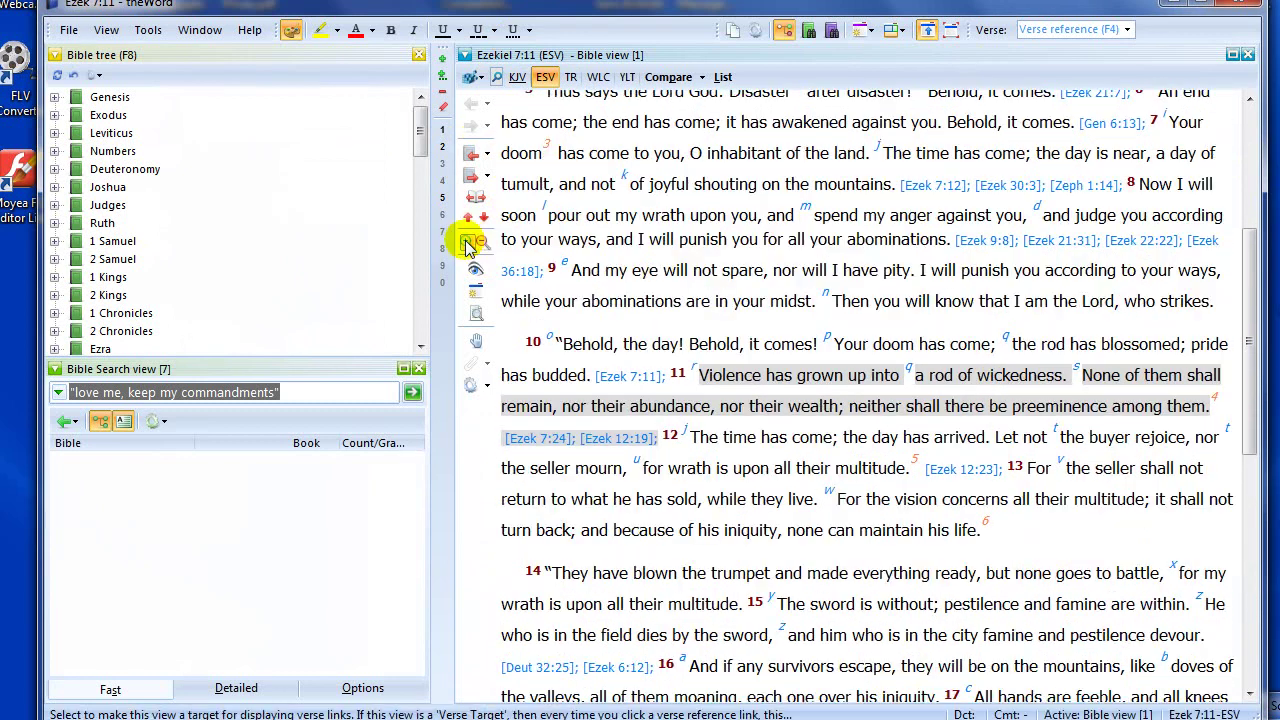
{"action": "left_click", "coordinate": [470, 243]}
{"action": "left_click", "coordinate": [481, 245]}
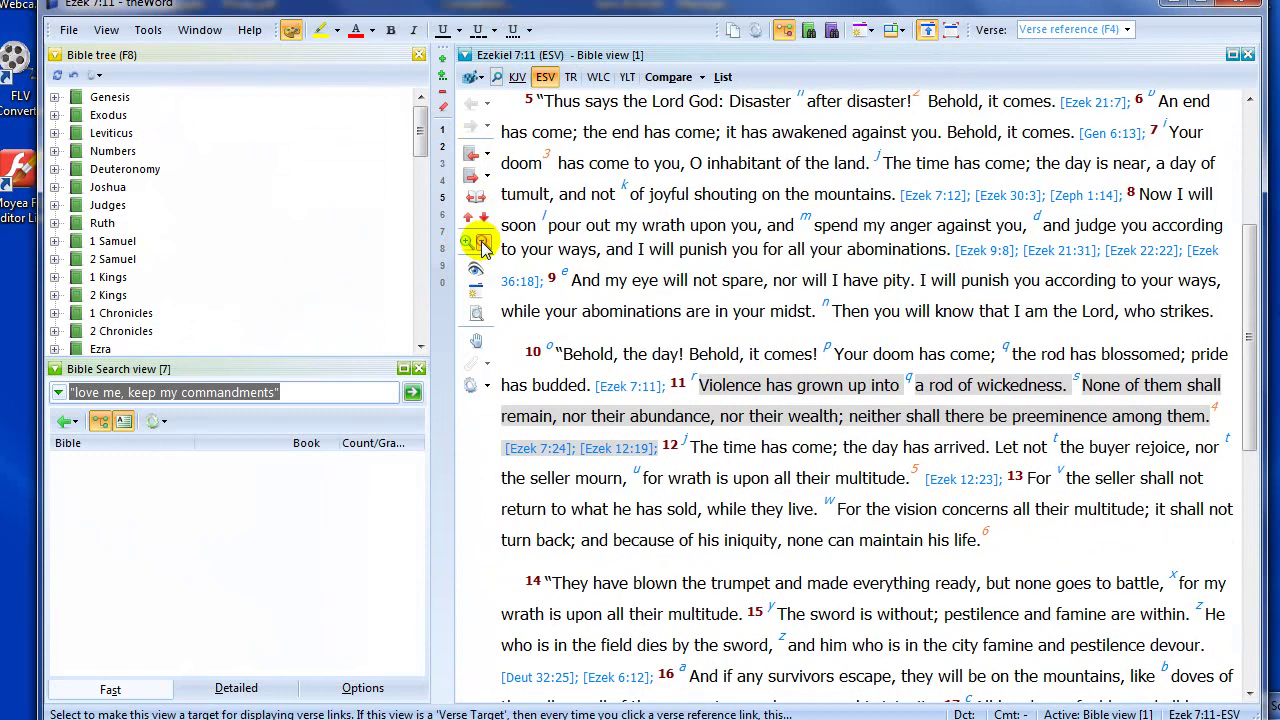
{"action": "left_click", "coordinate": [481, 245]}
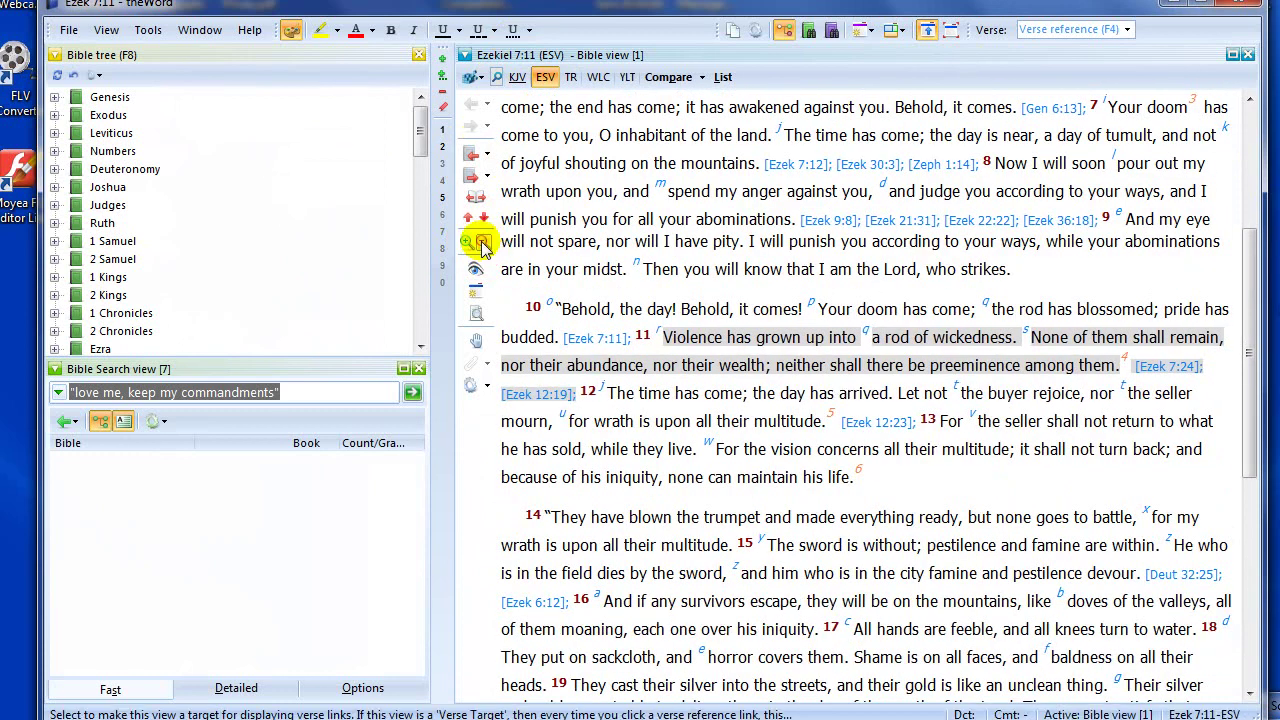
{"action": "left_click", "coordinate": [481, 245]}
{"action": "left_click", "coordinate": [481, 245]}
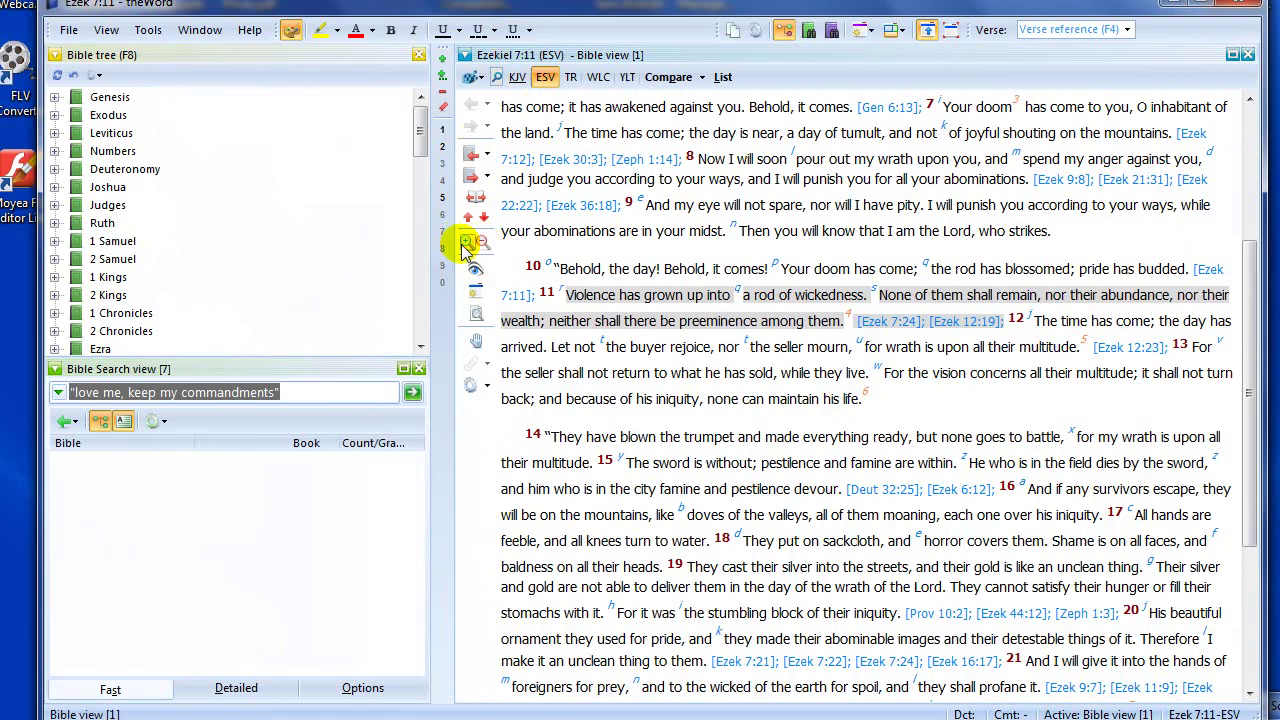
{"action": "left_click", "coordinate": [467, 242]}
{"action": "left_click", "coordinate": [467, 242]}
{"action": "left_click", "coordinate": [467, 242]}
{"action": "left_click", "coordinate": [467, 242]}
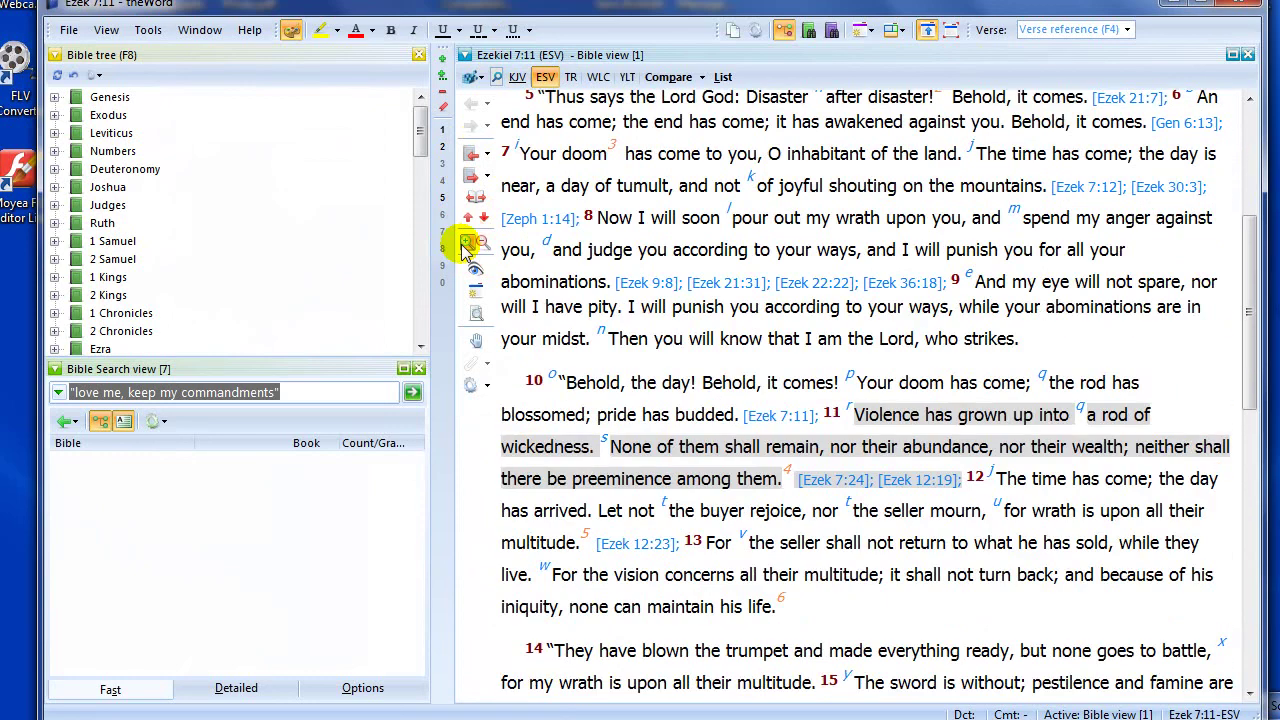
{"action": "left_click", "coordinate": [467, 245]}
{"action": "left_click", "coordinate": [467, 245]}
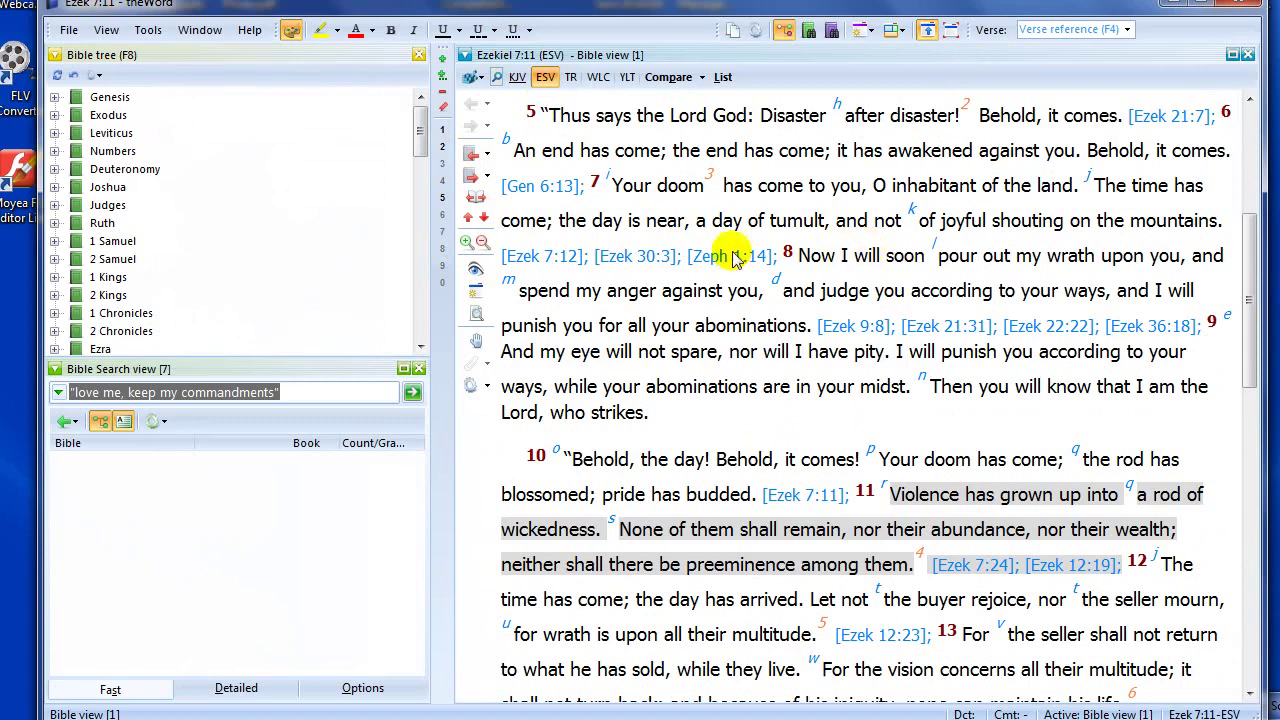
{"action": "left_click", "coordinate": [476, 243]}
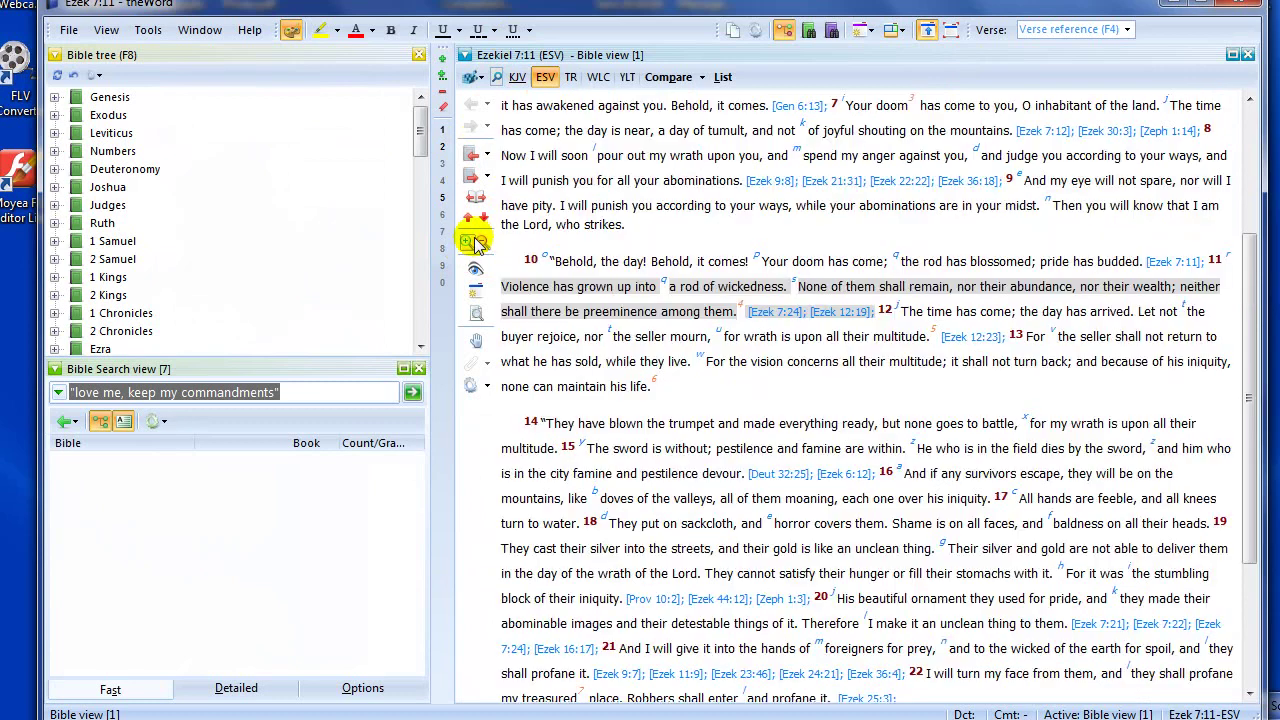
Add a new Bible view below and give it a little more height.
{"action": "left_click", "coordinate": [871, 32]}
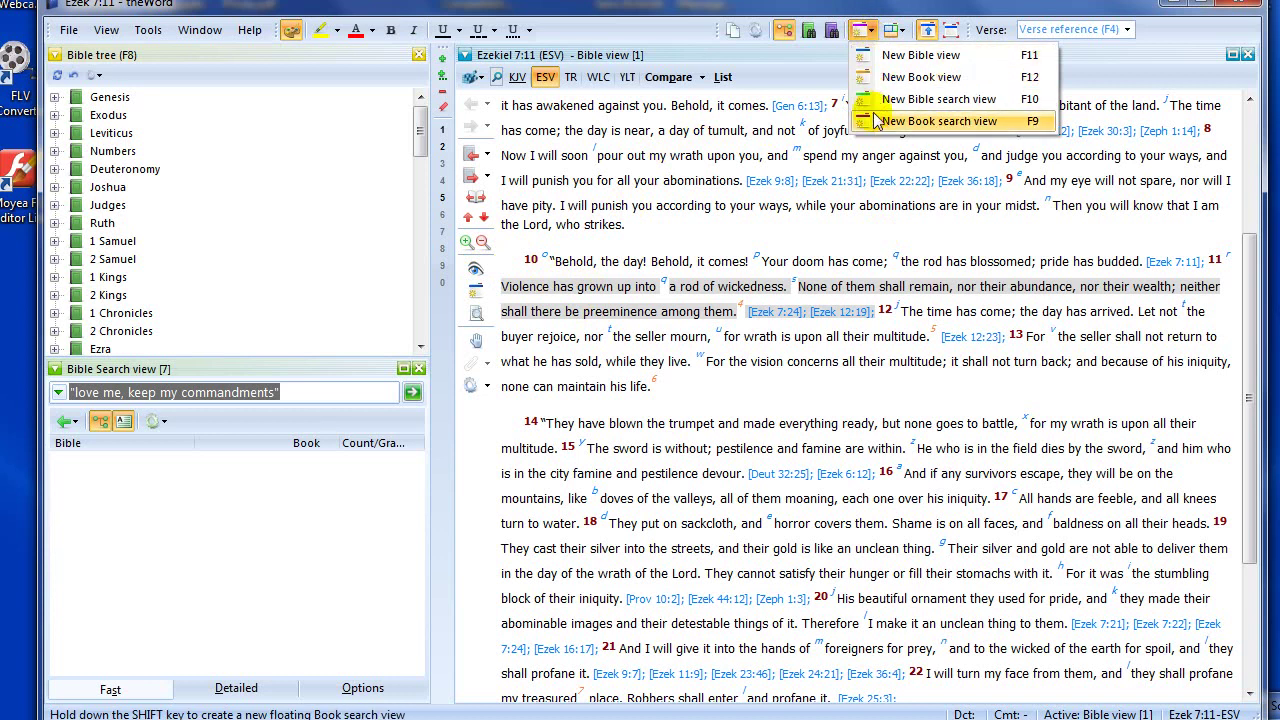
{"action": "left_click", "coordinate": [894, 58]}
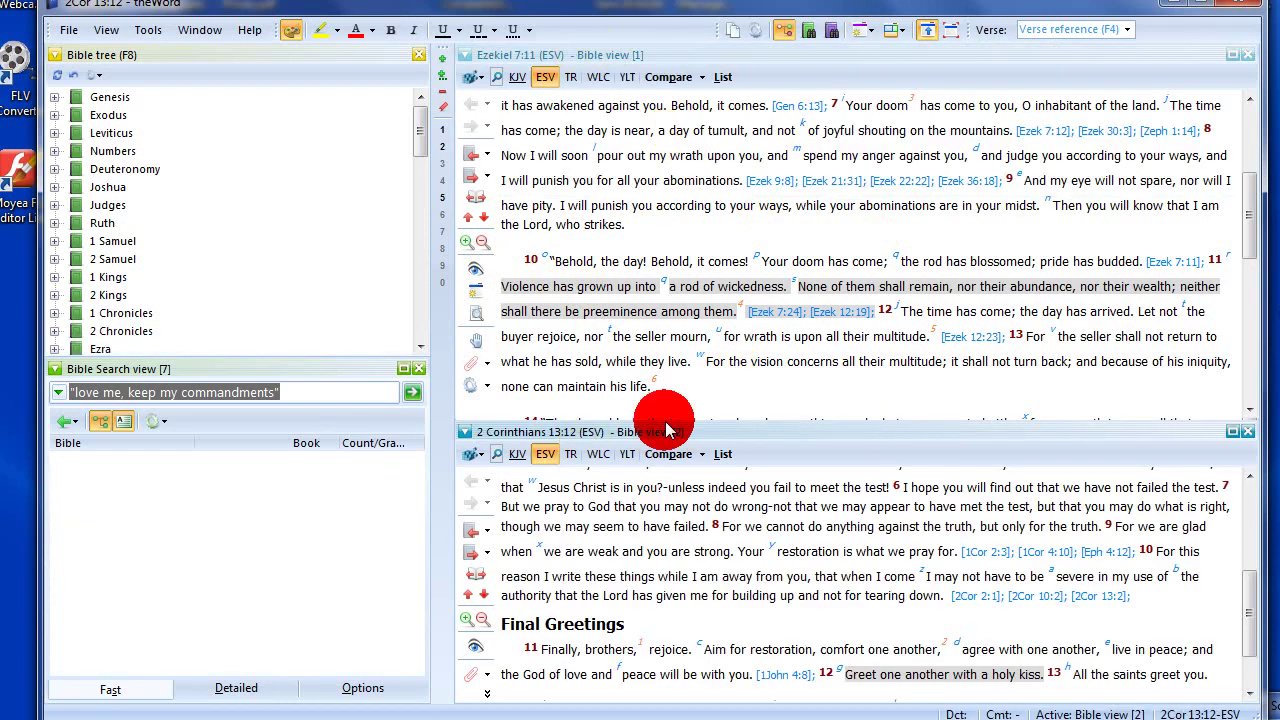
{"action": "left_click_drag", "start_coordinate": [666, 416], "coordinate": [666, 397]}
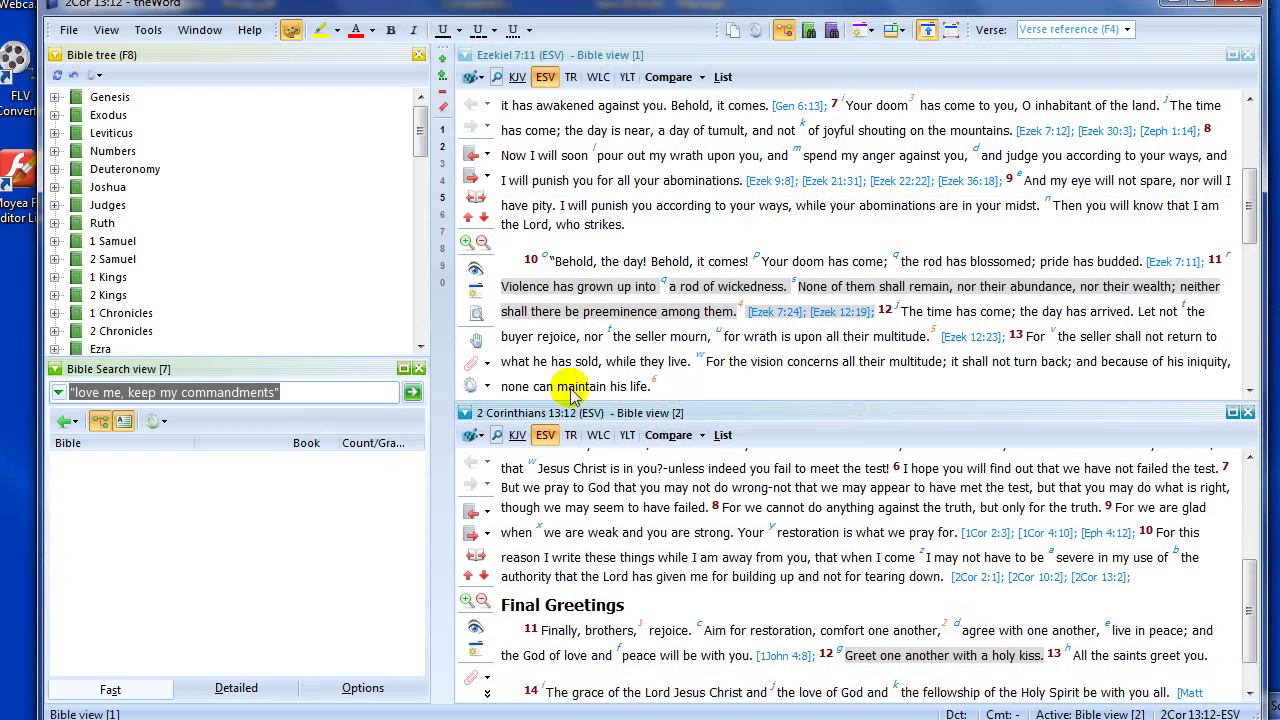
Close the 2 Corinthians view, then follow cross-references Ezek 9:8 and John 6:27 in the top view.
{"action": "left_click", "coordinate": [1248, 412]}
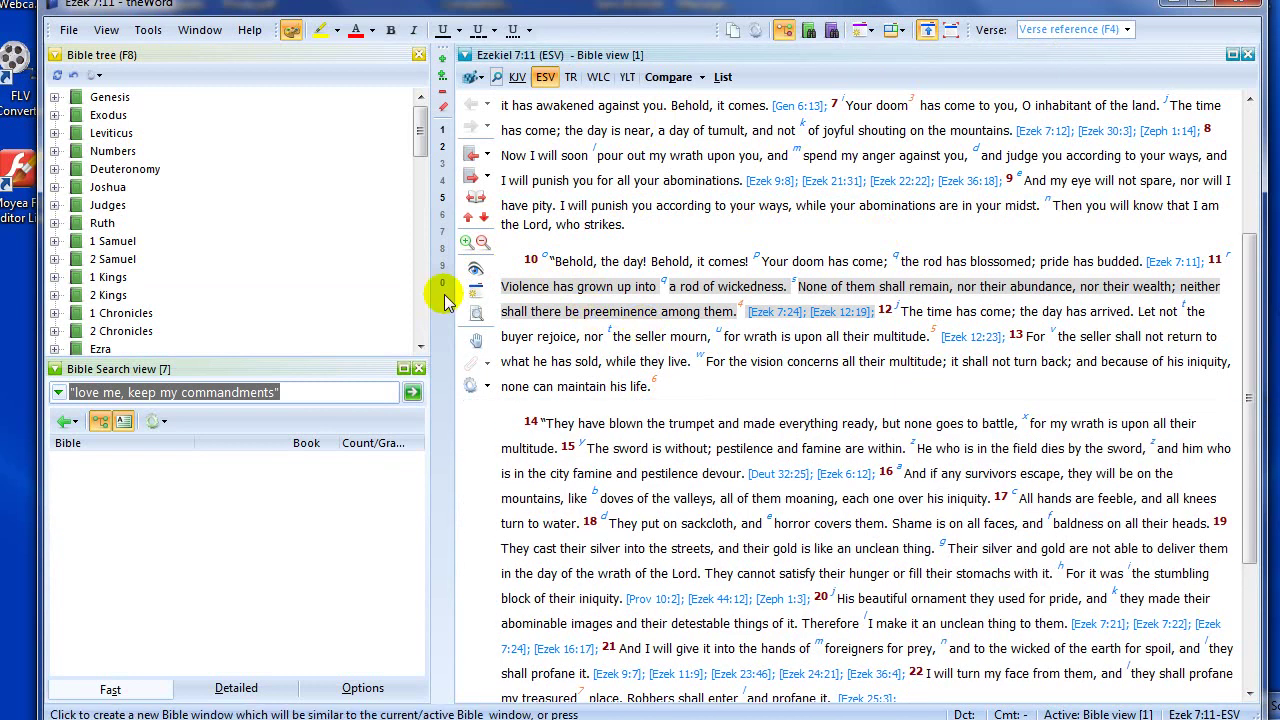
{"action": "left_click", "coordinate": [475, 290]}
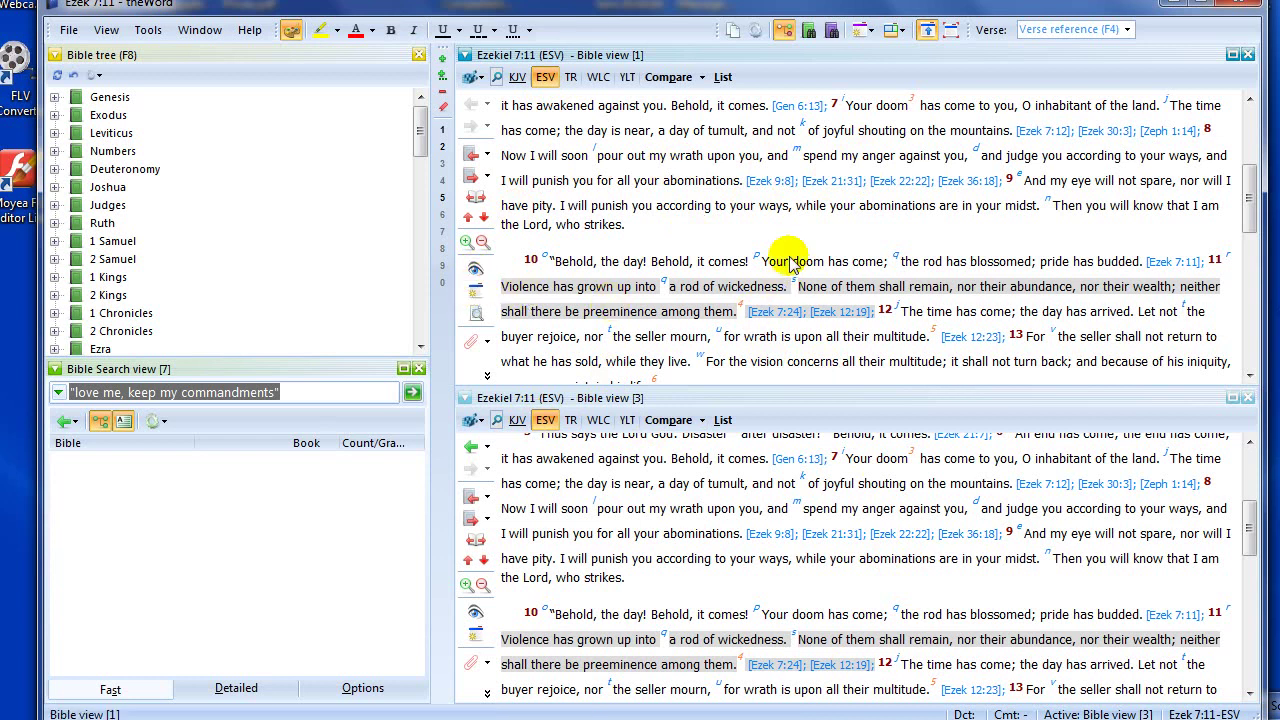
{"action": "left_click", "coordinate": [774, 183]}
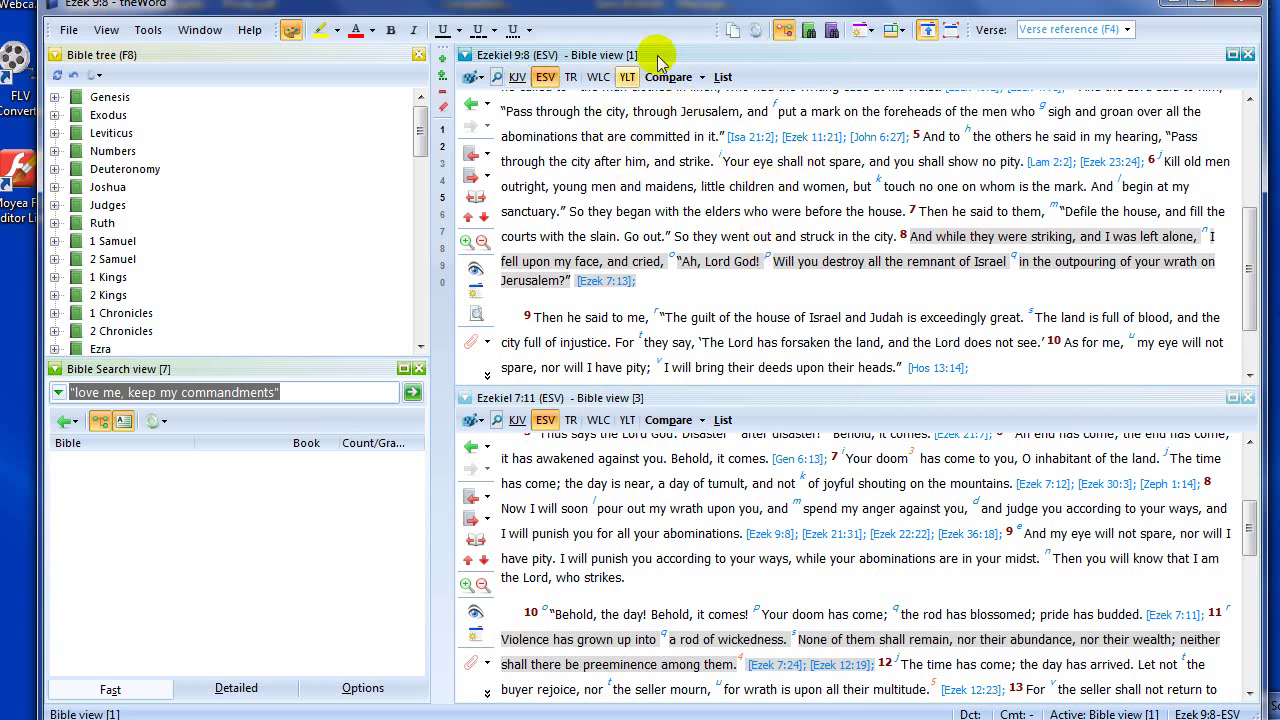
{"action": "left_click", "coordinate": [874, 141]}
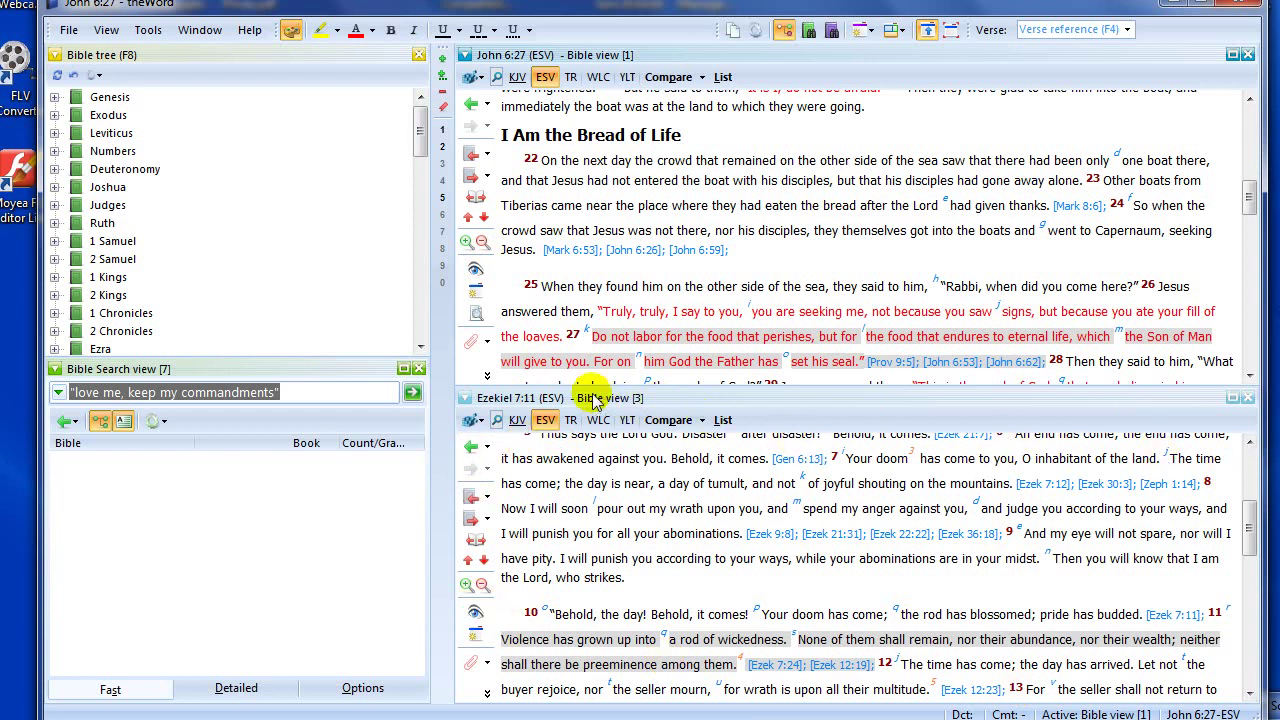
Make the lower view the verse-link target, open John 6:59 there, and set the upper to 6:31.
{"action": "left_click", "coordinate": [476, 613]}
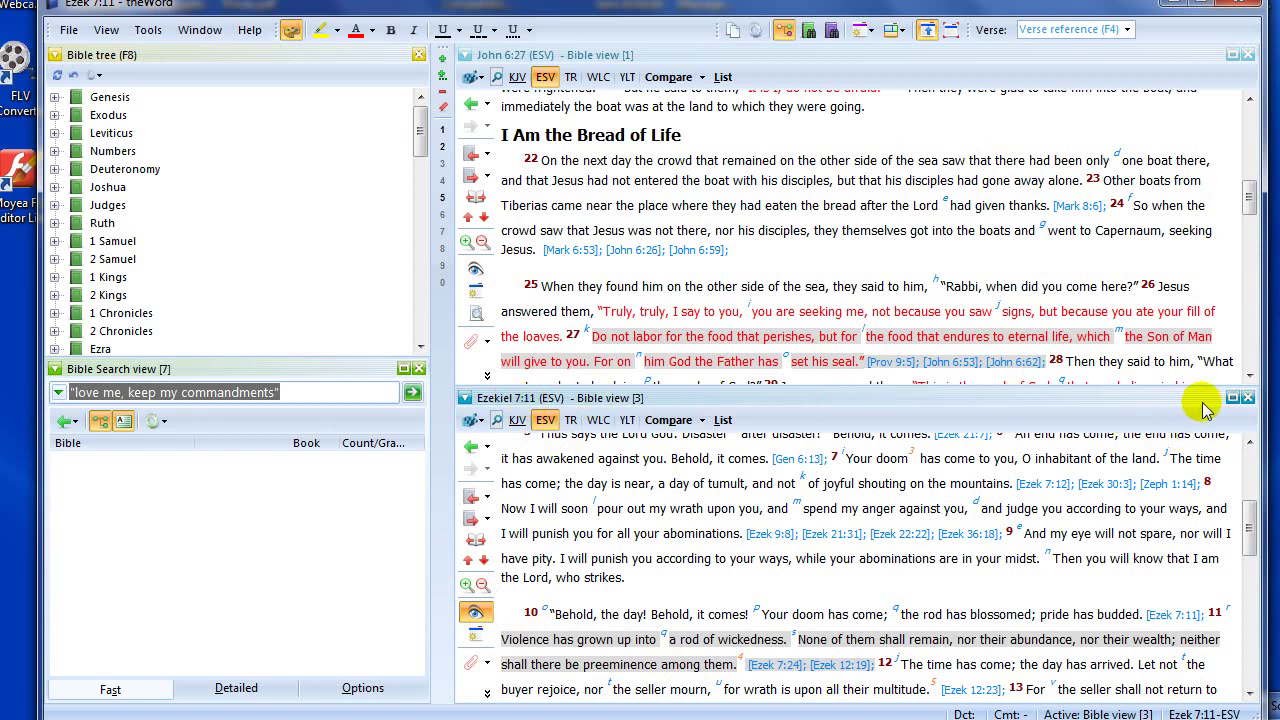
{"action": "left_click", "coordinate": [1250, 200]}
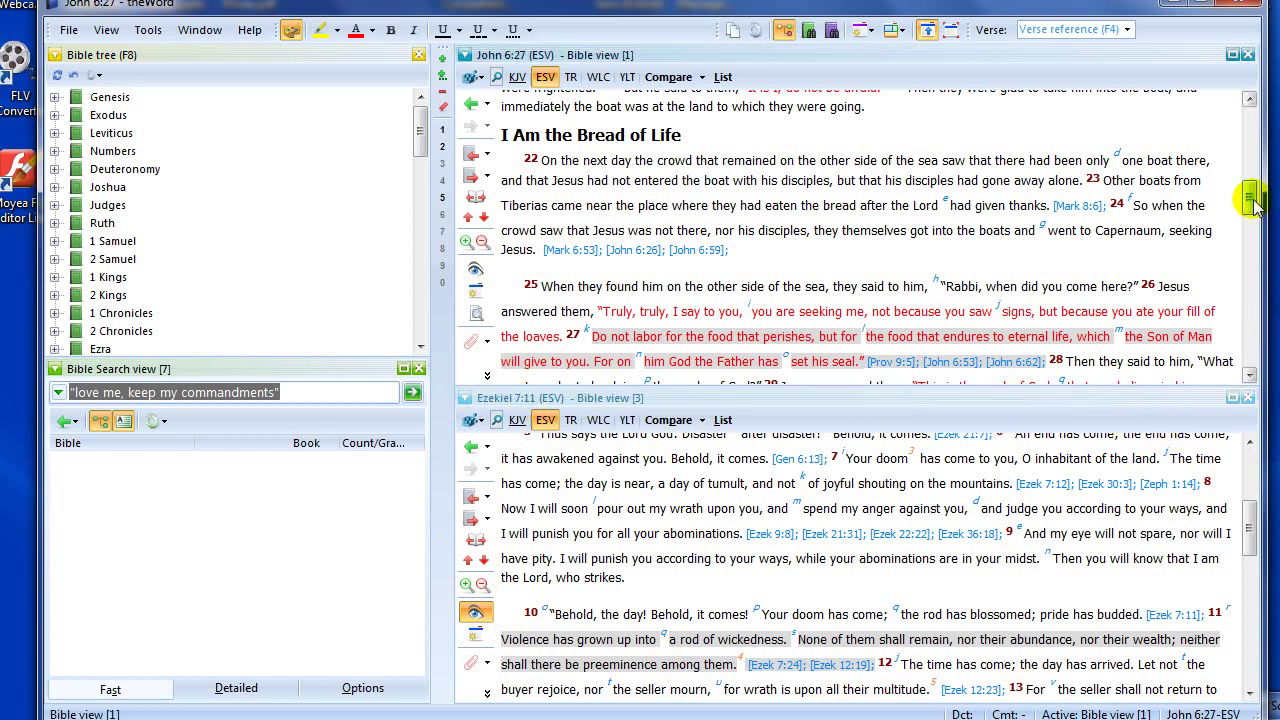
{"action": "scroll", "coordinate": [1252, 195], "scroll_direction": "down", "scroll_amount": 1}
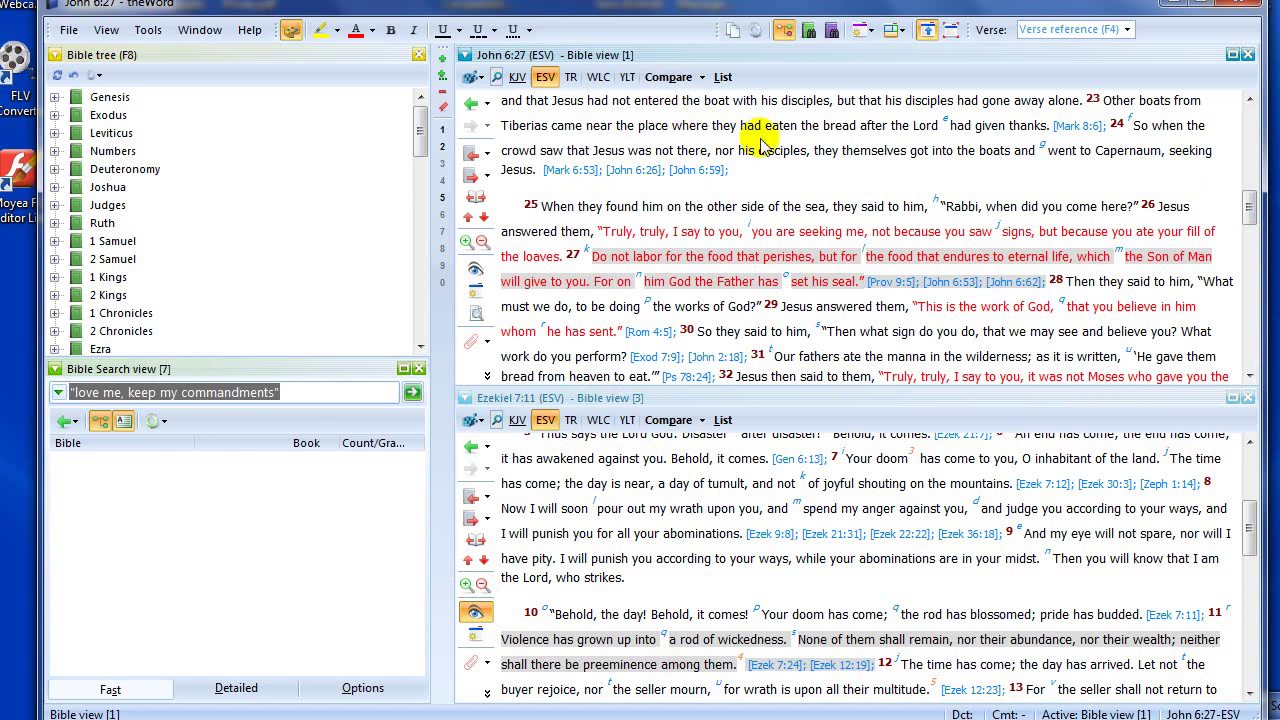
{"action": "left_click", "coordinate": [695, 172]}
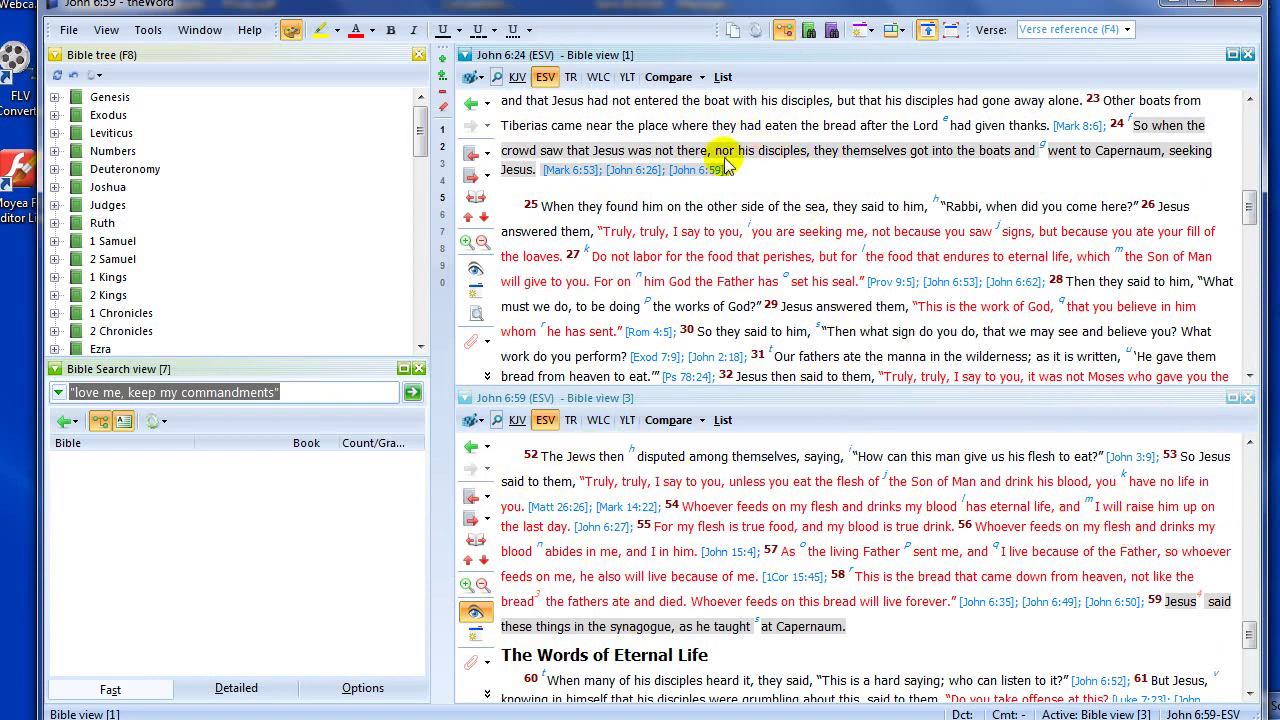
{"action": "scroll", "coordinate": [712, 190], "scroll_direction": "down", "scroll_amount": 2}
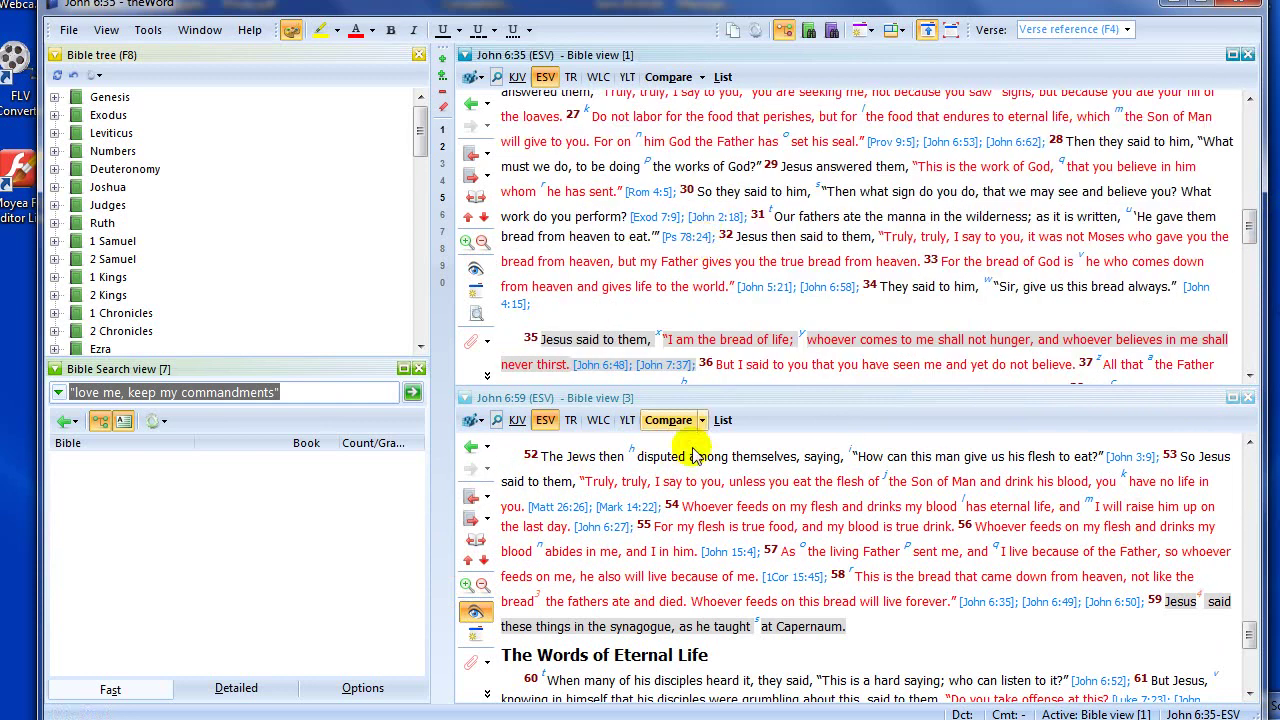
{"action": "left_click", "coordinate": [730, 194]}
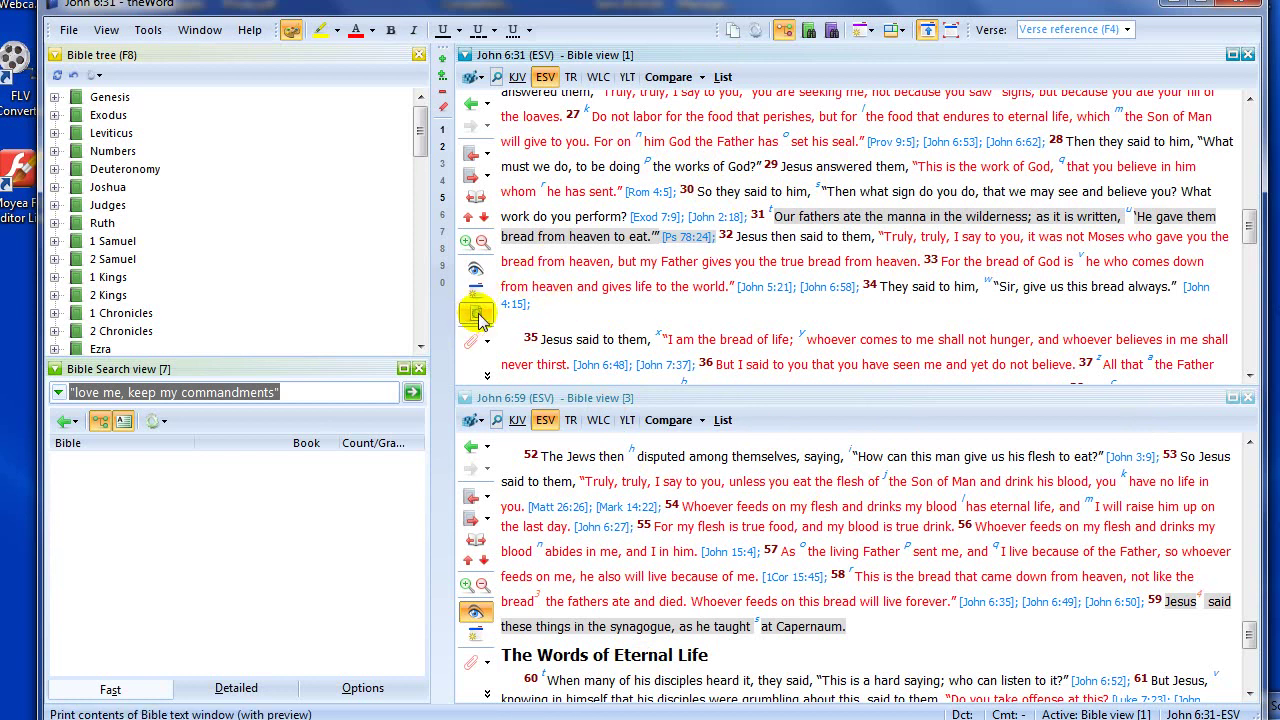
{"action": "left_click", "coordinate": [479, 318]}
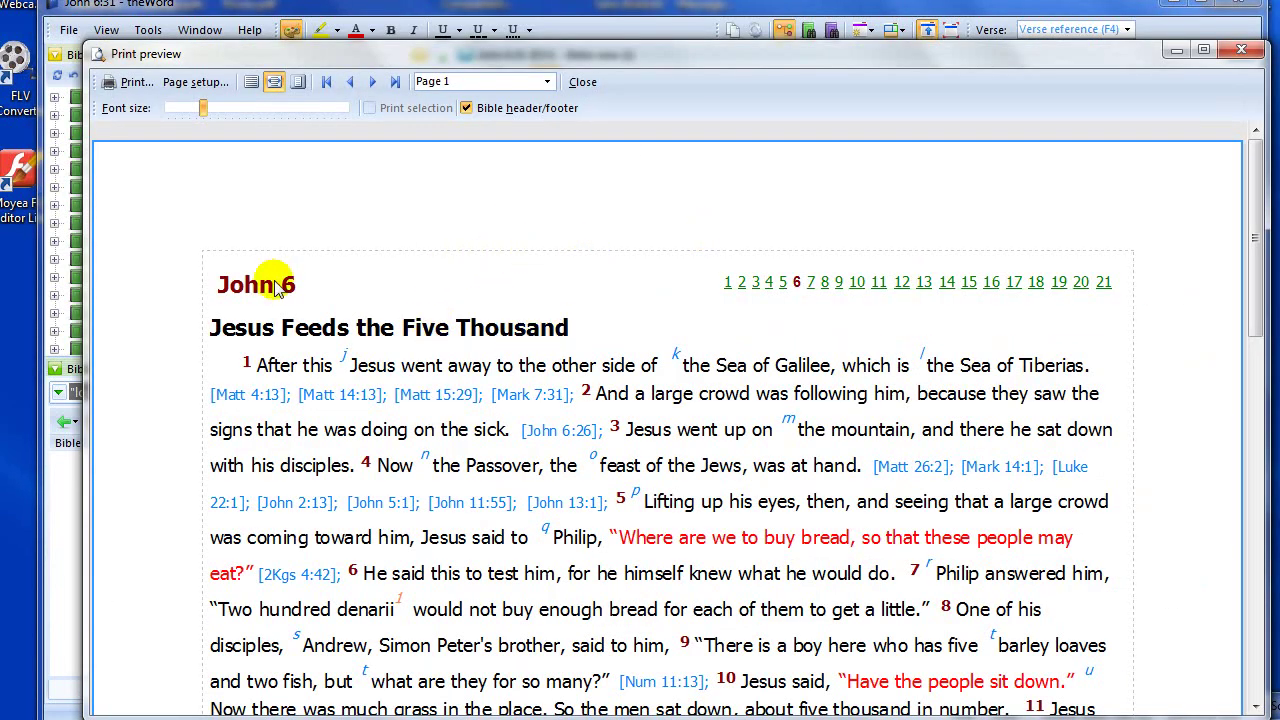
{"action": "scroll", "coordinate": [720, 486], "scroll_direction": "down", "scroll_amount": 3}
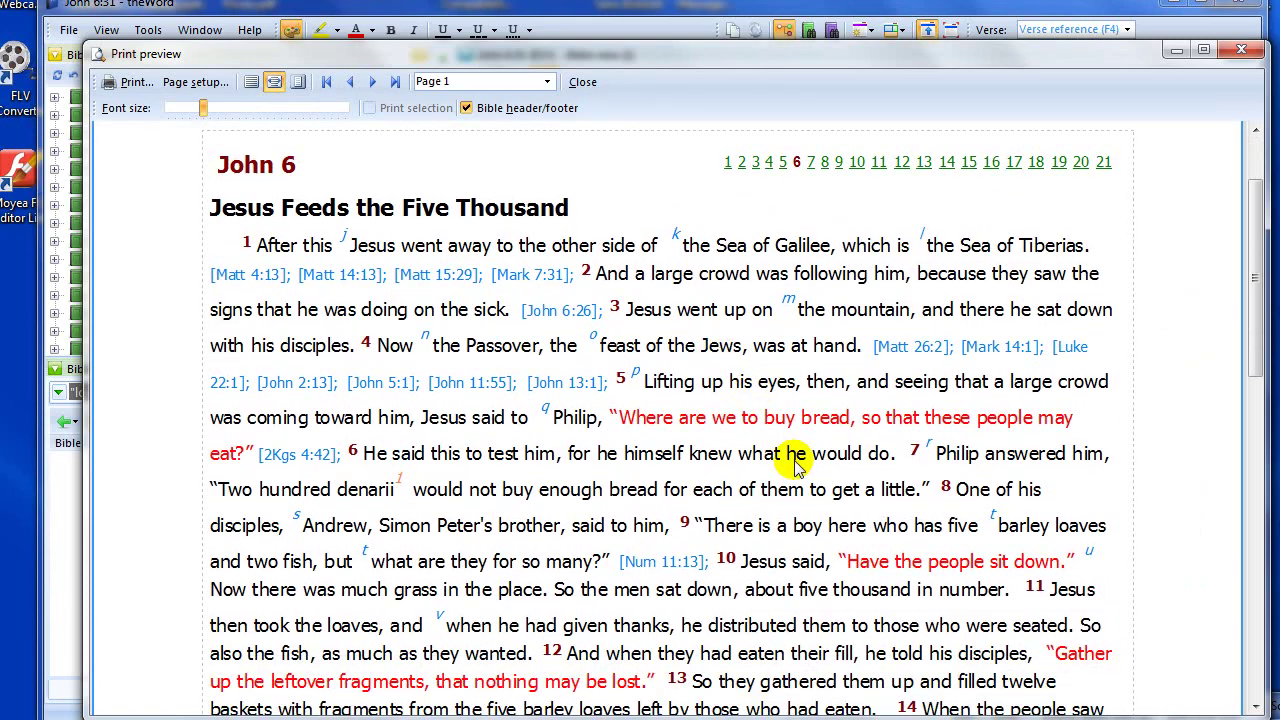
{"action": "left_click_drag", "start_coordinate": [1262, 347], "coordinate": [1251, 200]}
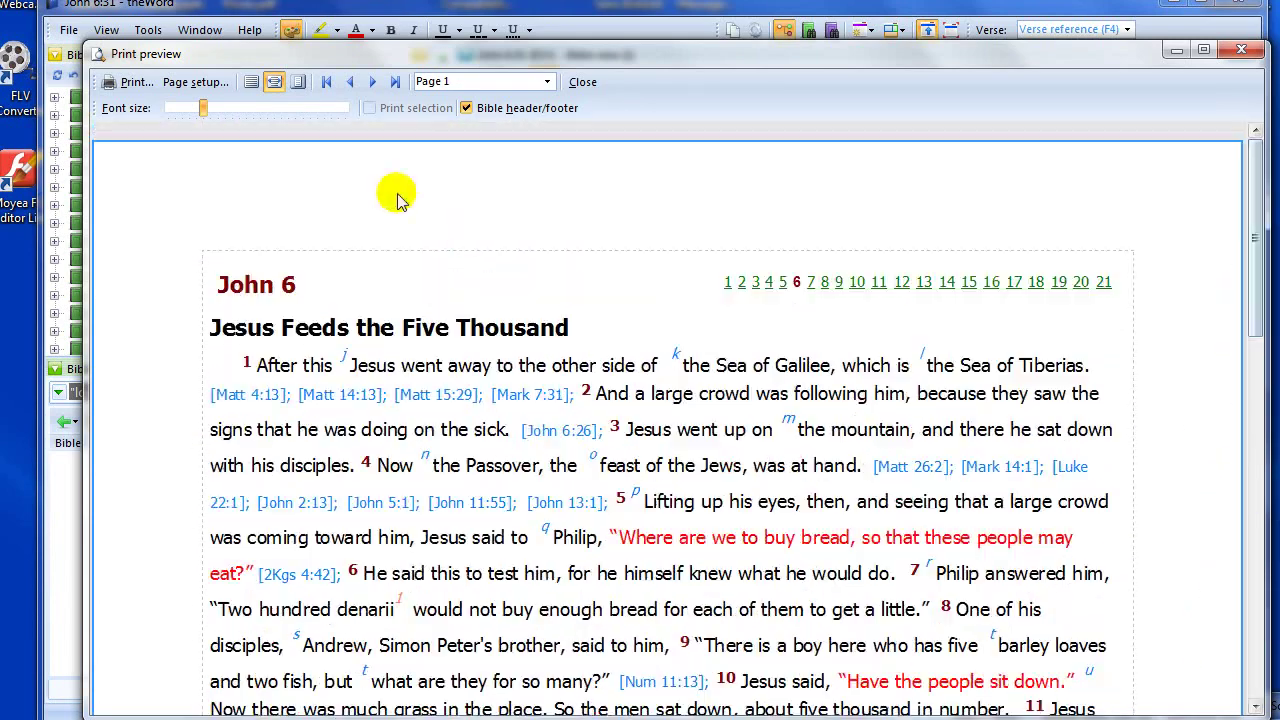
{"action": "left_click", "coordinate": [1241, 51]}
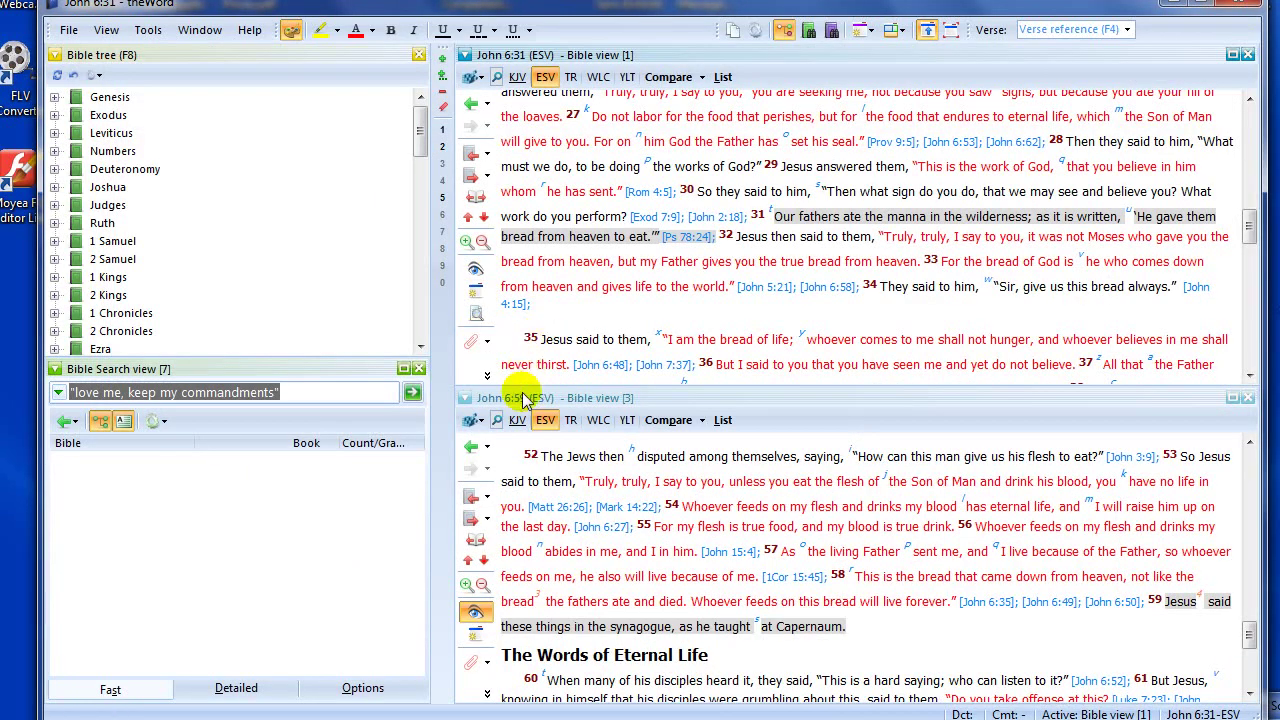
Make the upper view taller, turn on Grab mode, and pan John 6 until verse 34 is current.
{"action": "left_click_drag", "start_coordinate": [540, 390], "coordinate": [532, 452]}
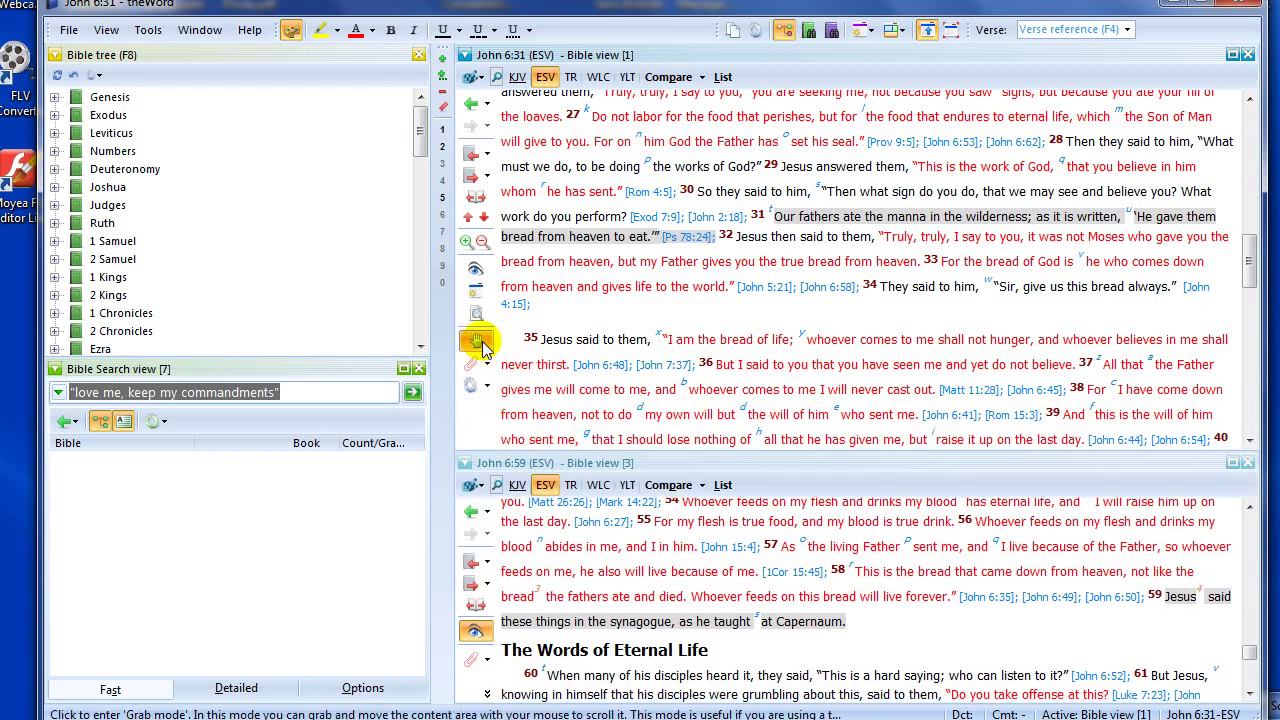
{"action": "left_click", "coordinate": [478, 342]}
{"action": "key", "text": "Up"}
{"action": "key", "text": "Up"}
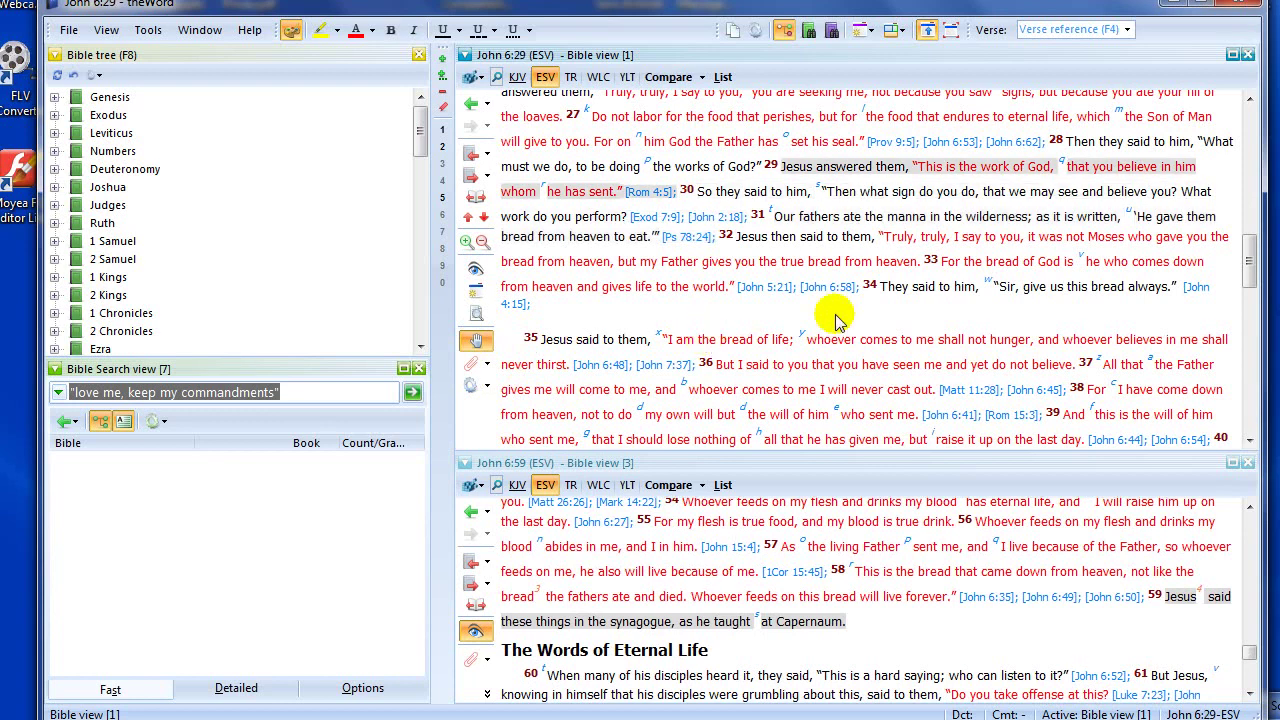
{"action": "left_click_drag", "start_coordinate": [835, 314], "coordinate": [848, 177]}
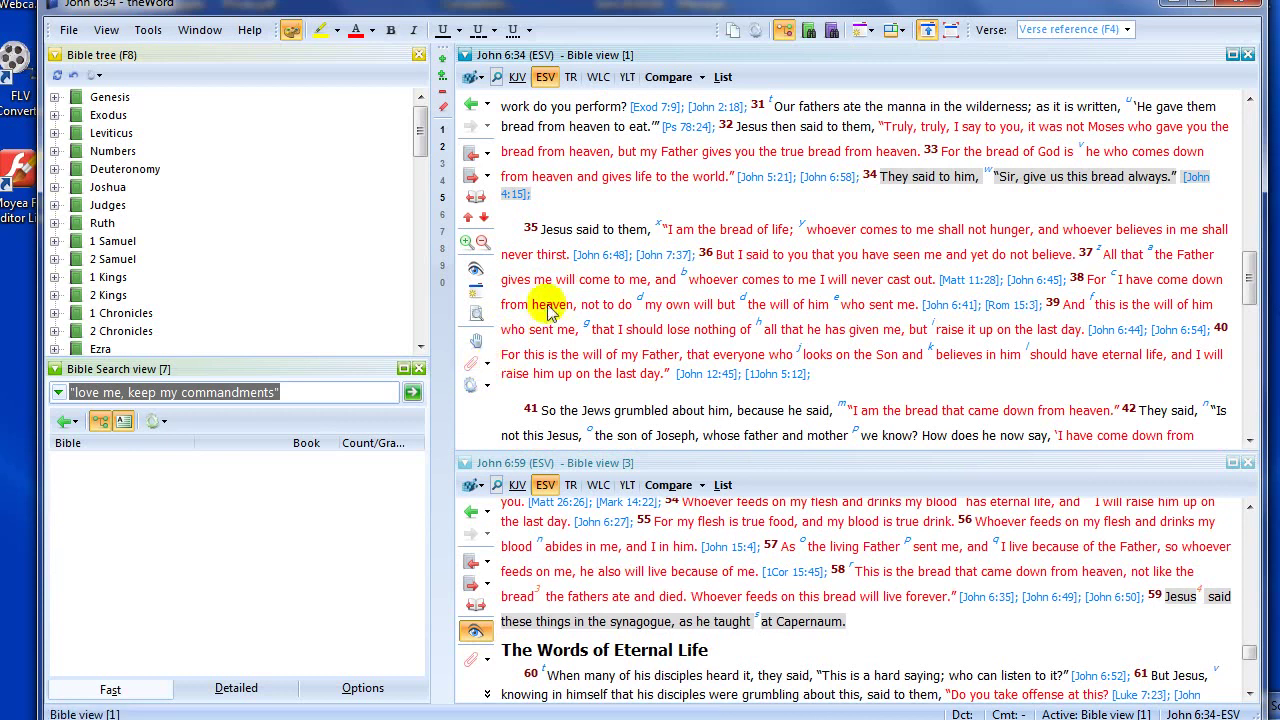
{"action": "left_click", "coordinate": [663, 428]}
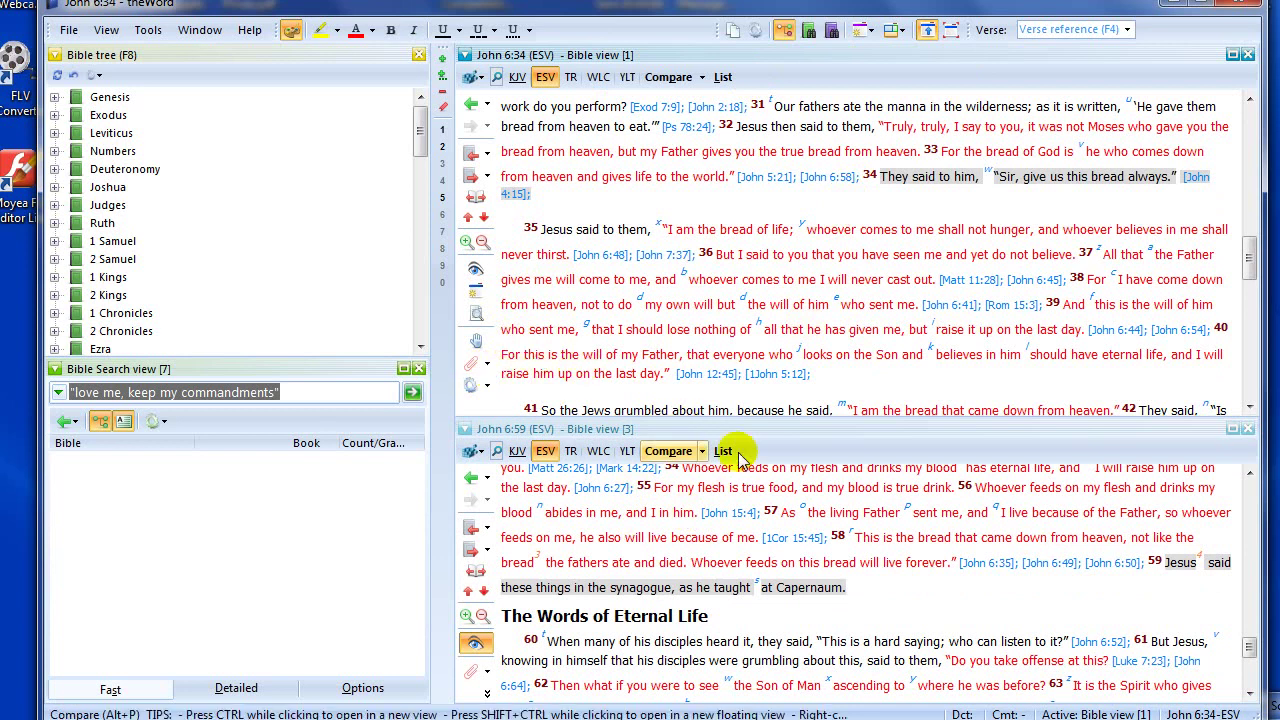
Toggle the lower view's verse-target eye on and off, then sync the upper view to Bible view [3].
{"action": "left_click", "coordinate": [478, 643]}
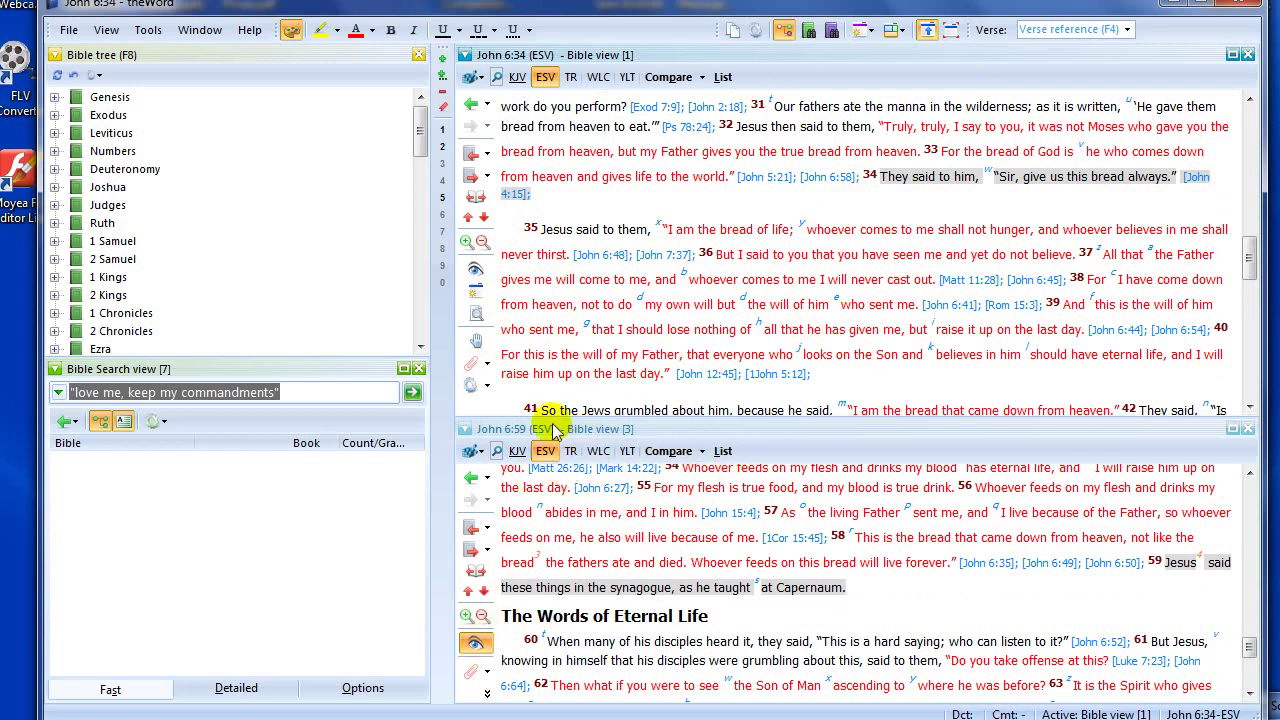
{"action": "left_click", "coordinate": [473, 643]}
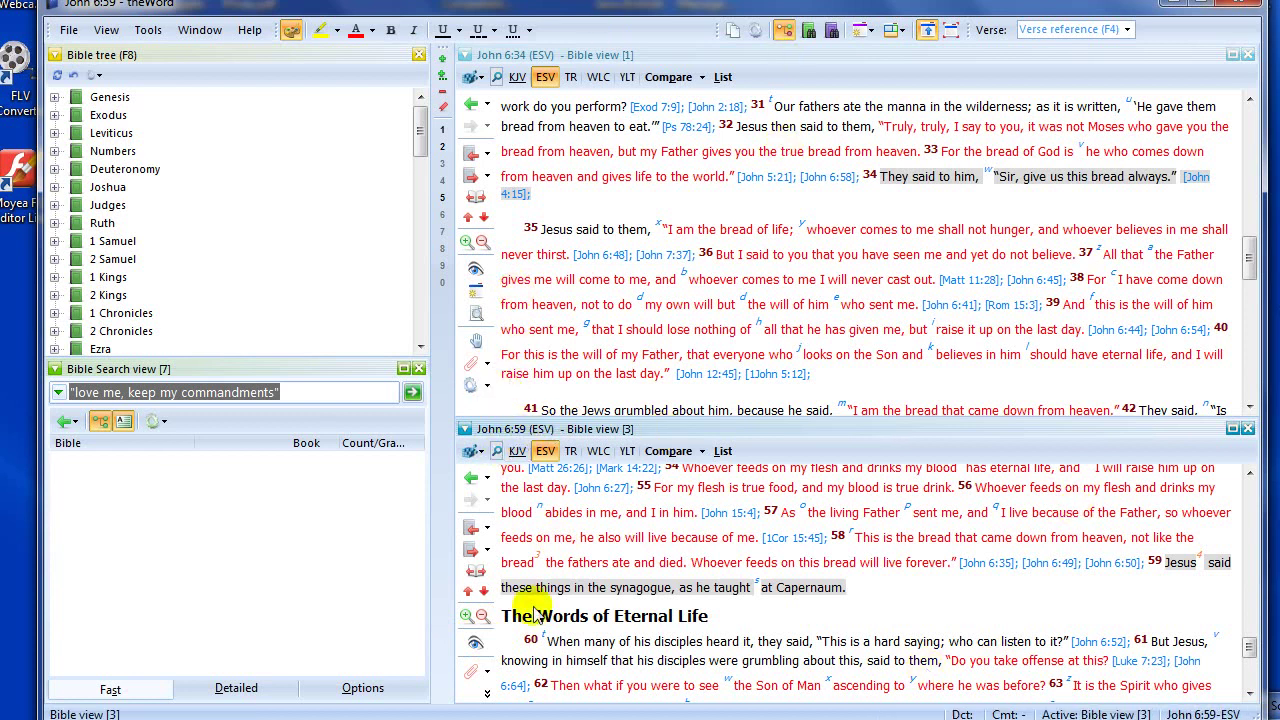
{"action": "left_click", "coordinate": [488, 365]}
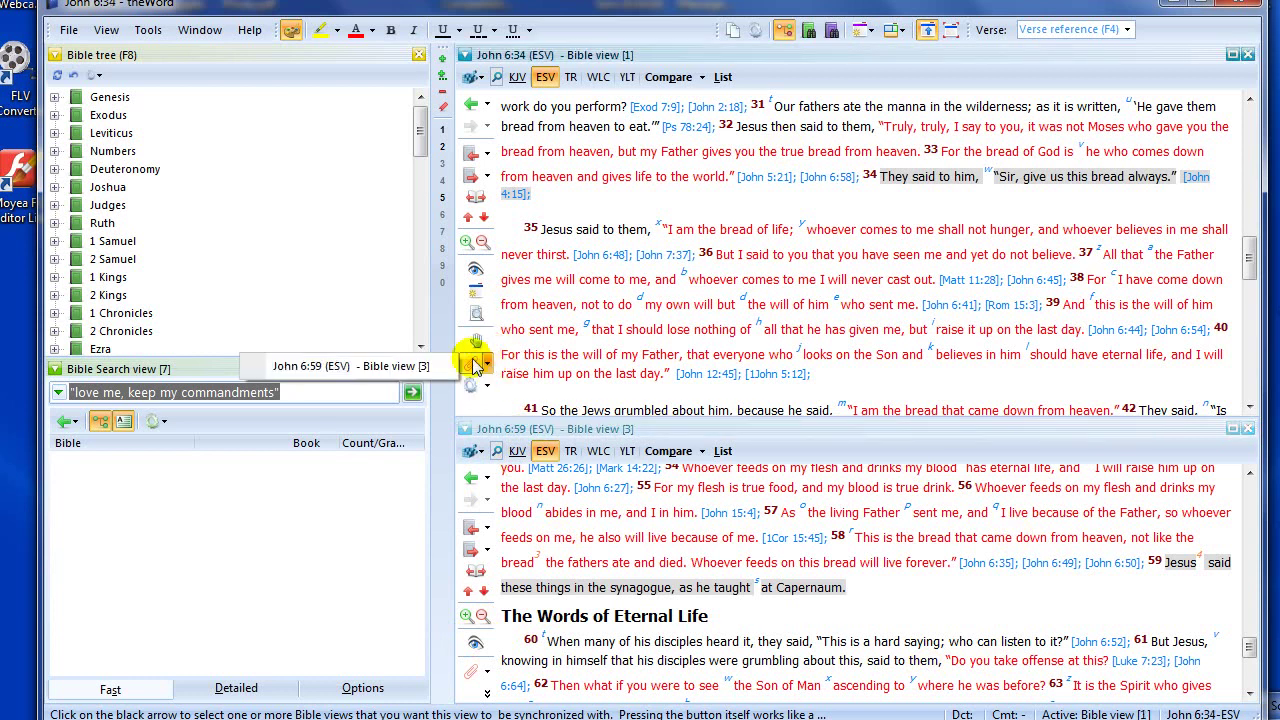
{"action": "left_click", "coordinate": [380, 367]}
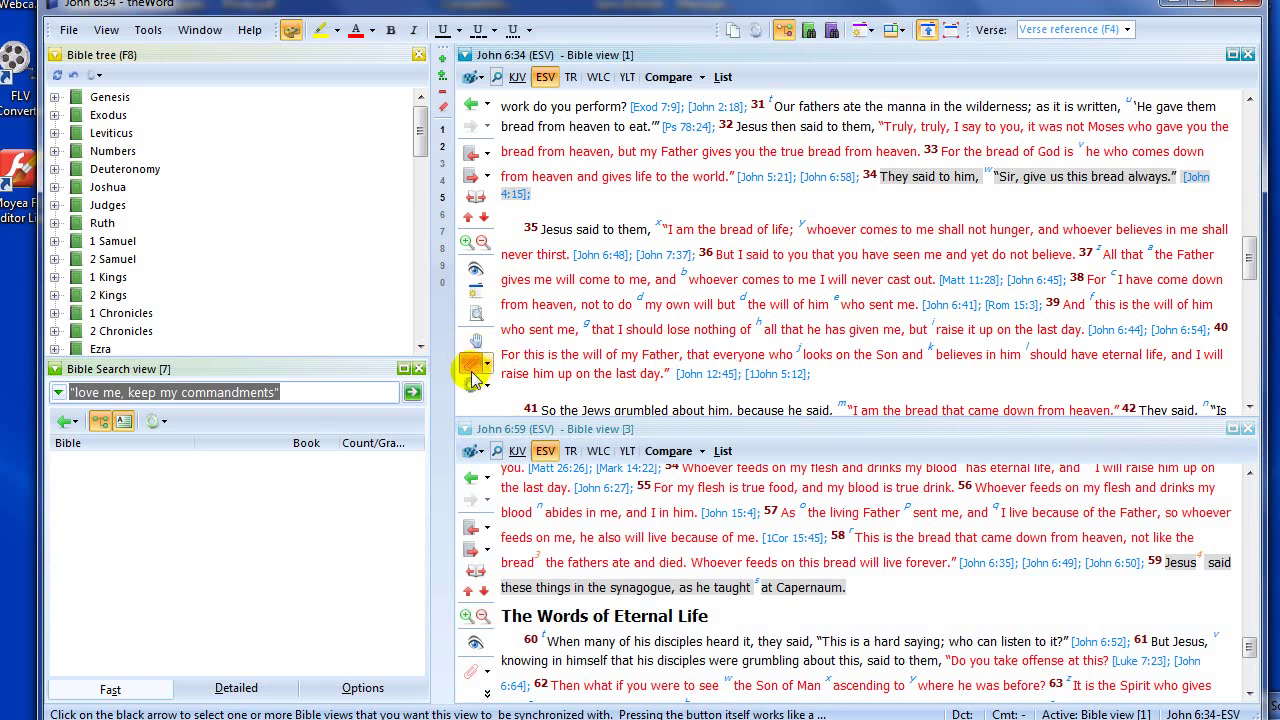
Test syncing by picking verses and scrolling, finishing with John 6:61 selected in the lower view.
{"action": "left_click", "coordinate": [714, 426]}
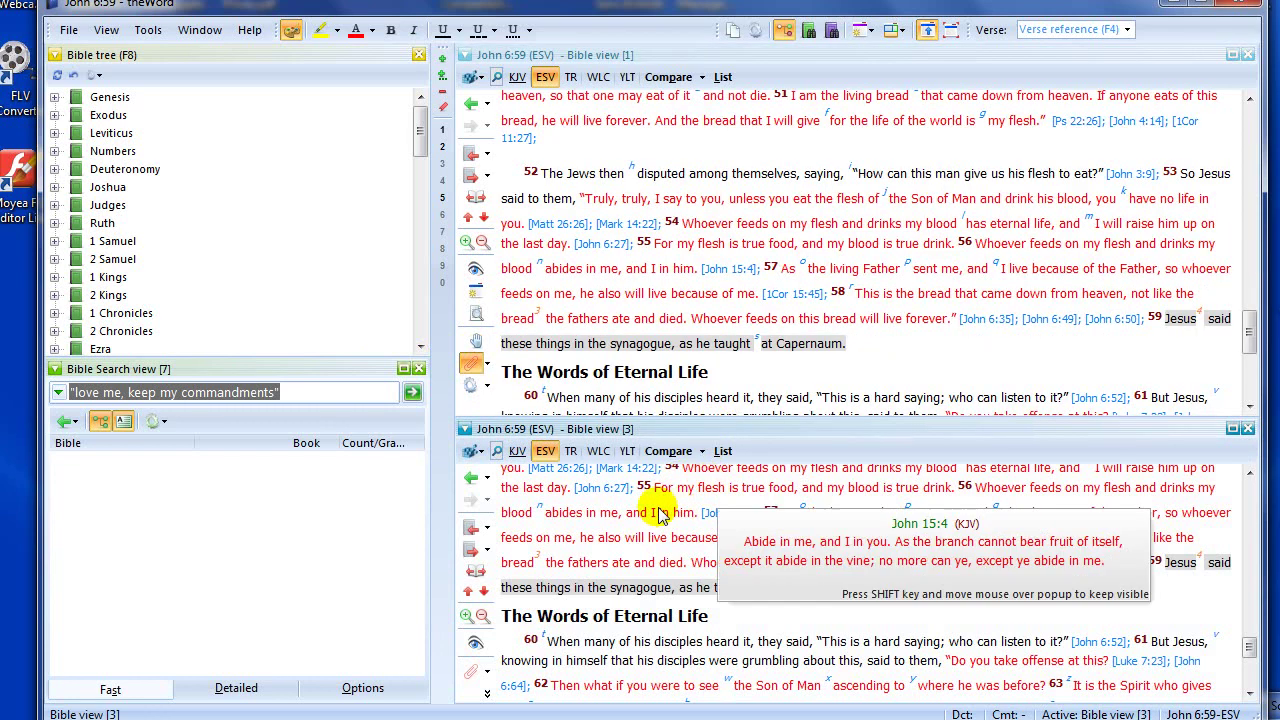
{"action": "scroll", "coordinate": [655, 520], "scroll_direction": "down", "scroll_amount": 3}
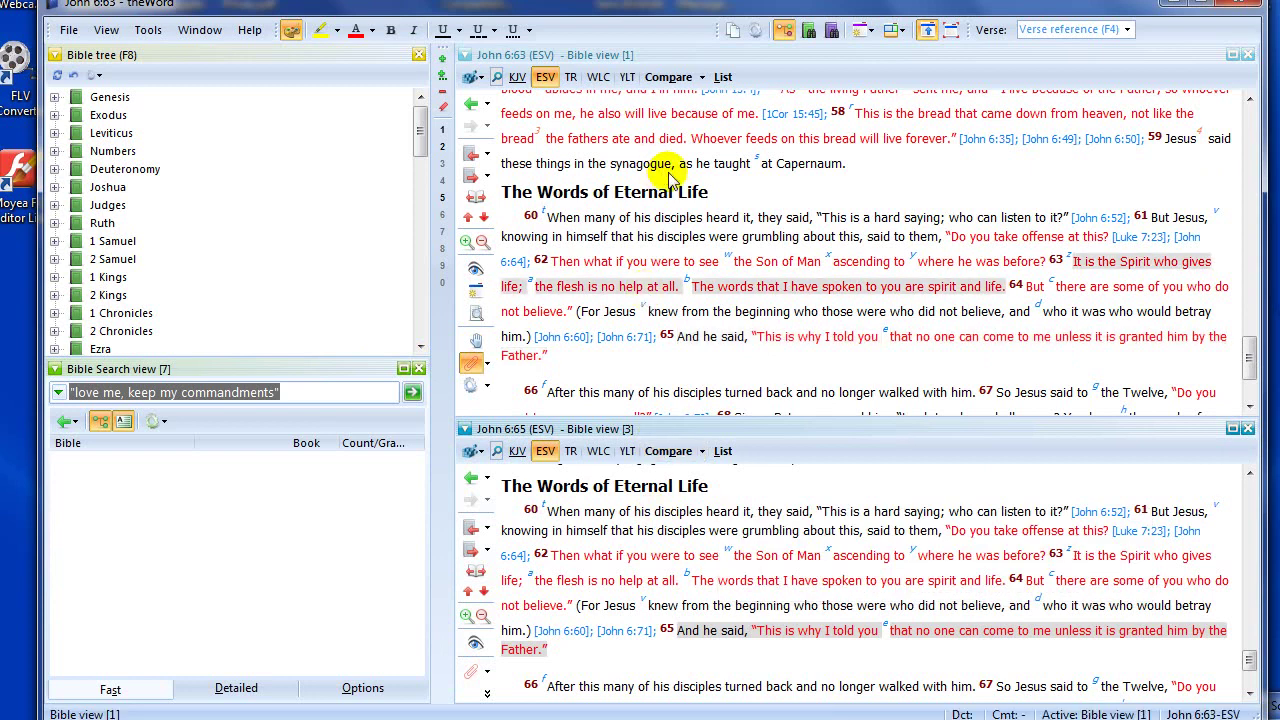
{"action": "left_click", "coordinate": [680, 194]}
{"action": "scroll", "coordinate": [683, 236], "scroll_direction": "down", "scroll_amount": 10}
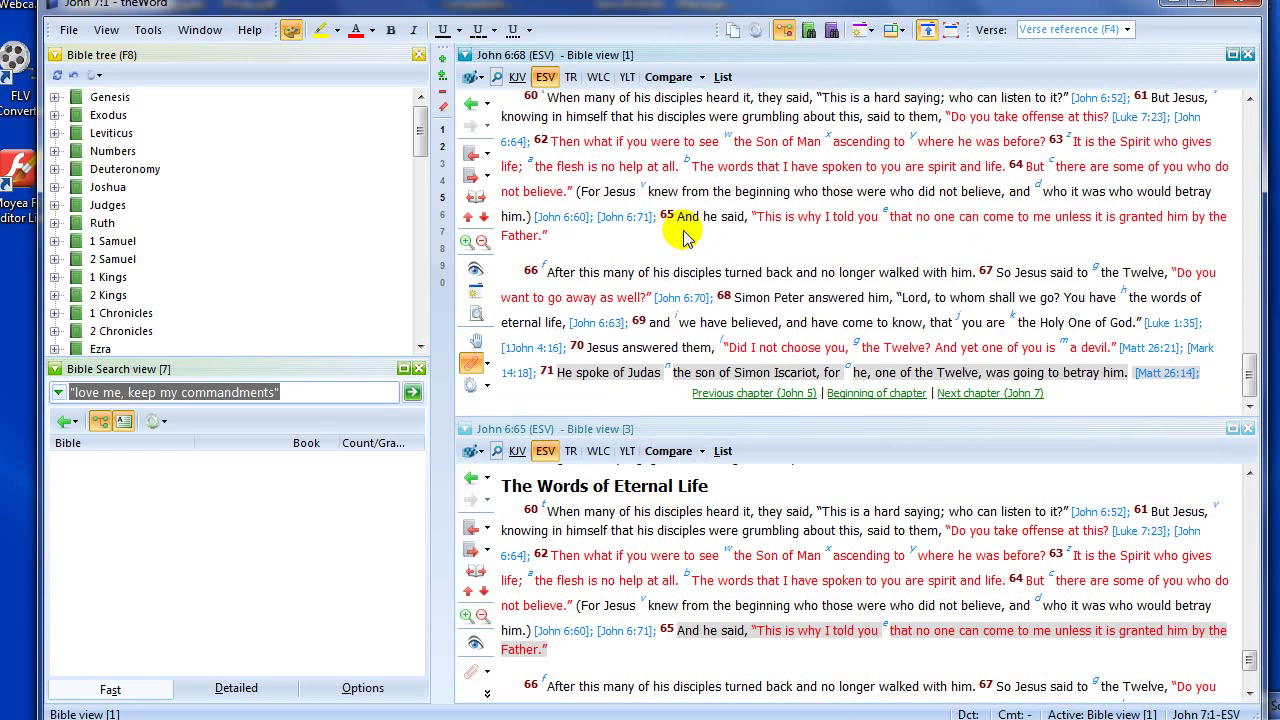
{"action": "scroll", "coordinate": [655, 320], "scroll_direction": "down", "scroll_amount": 3}
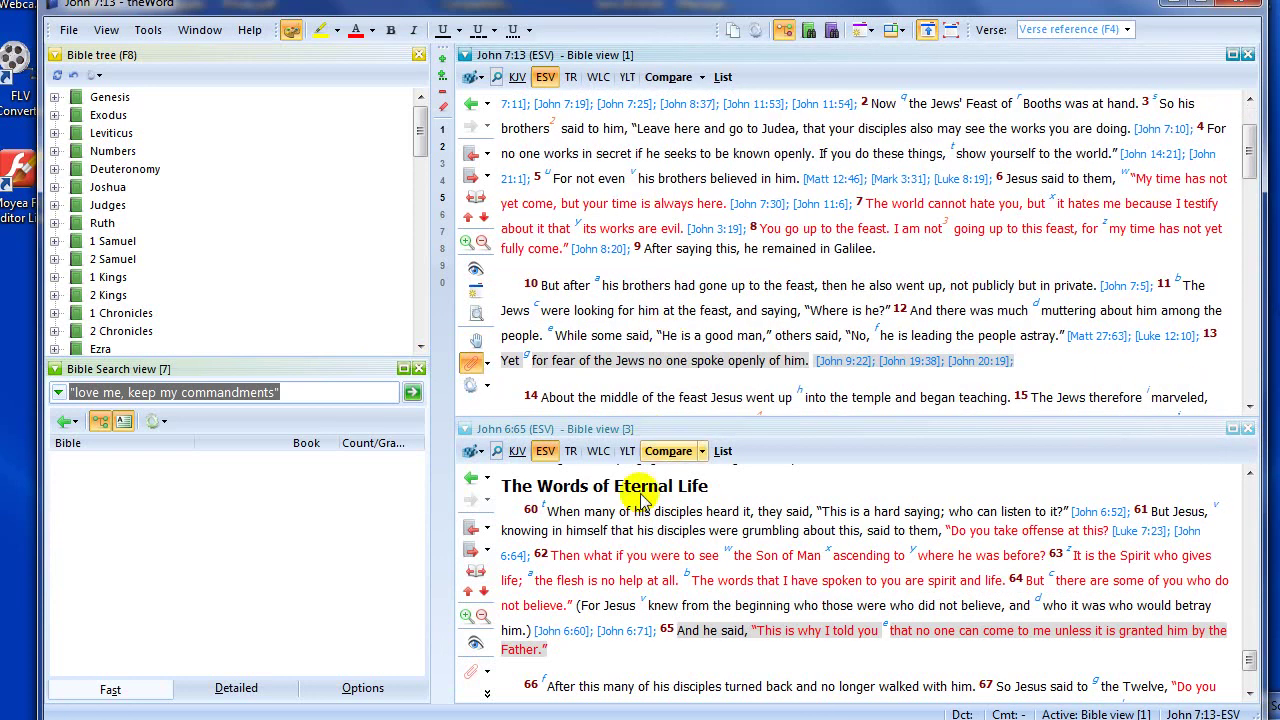
{"action": "left_click", "coordinate": [655, 540]}
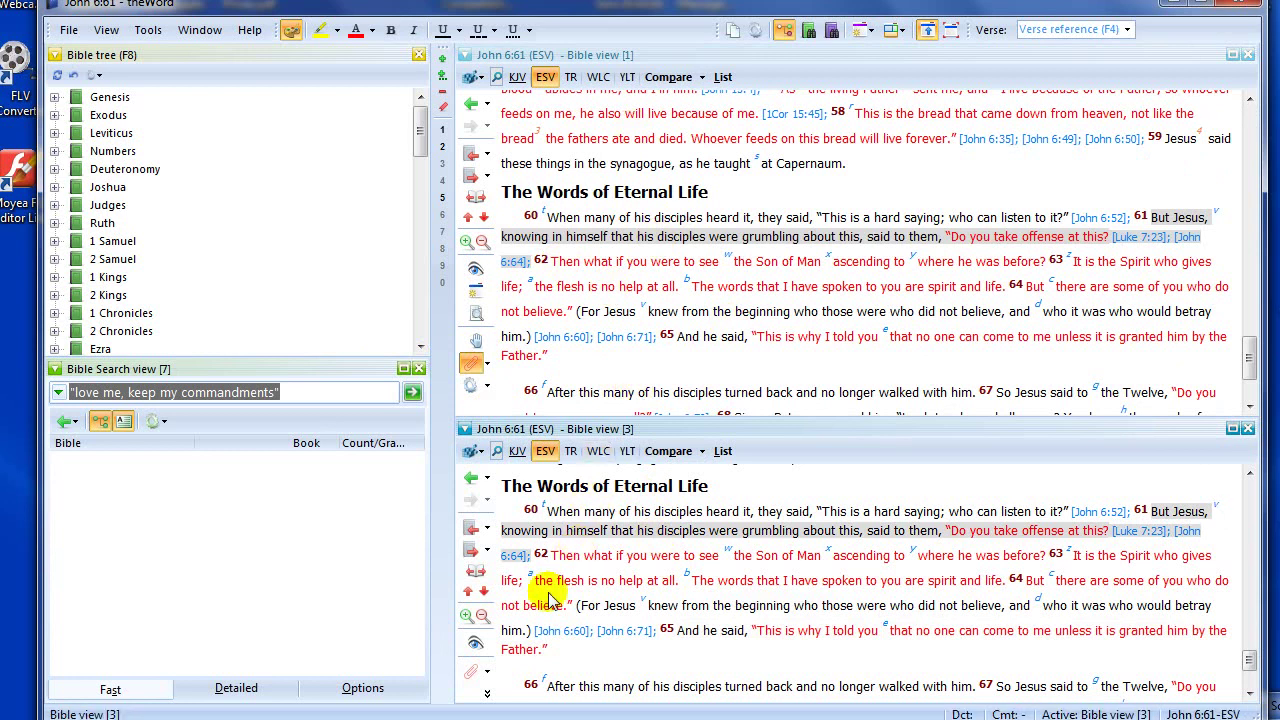
Set the lower view's paperclip sync to follow Bible view [1].
{"action": "left_click", "coordinate": [474, 676]}
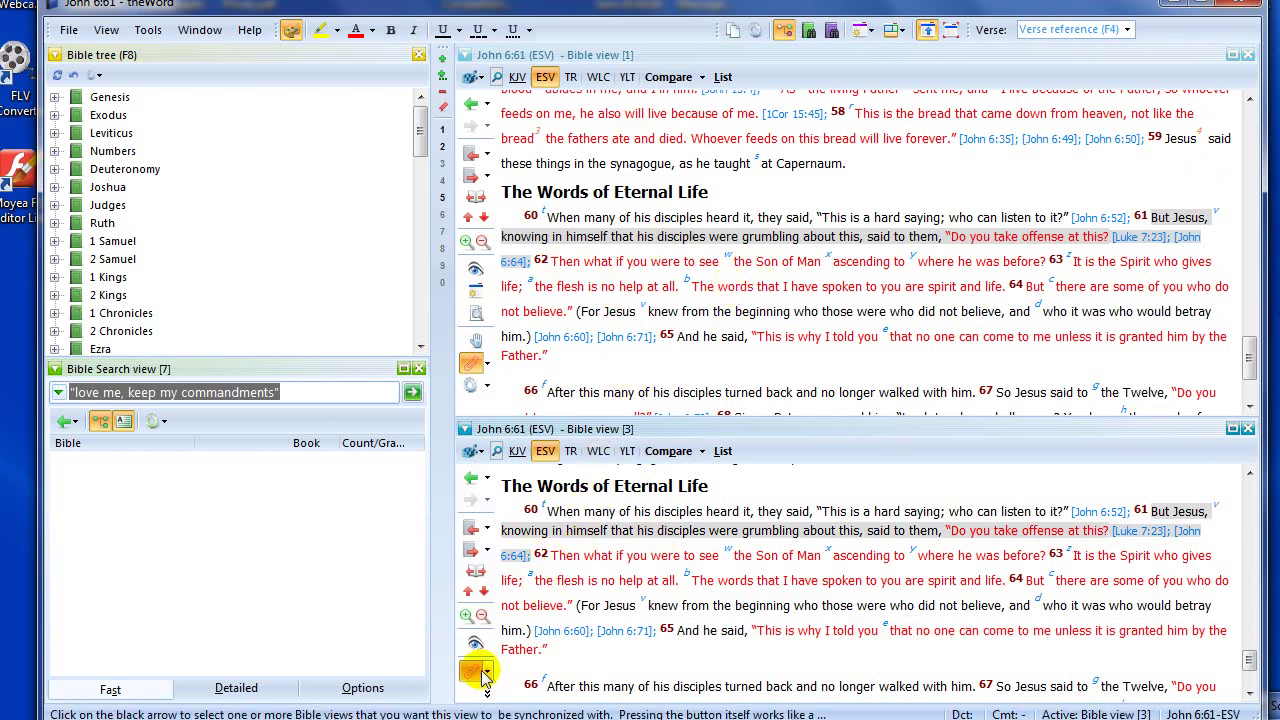
{"action": "left_click", "coordinate": [487, 672]}
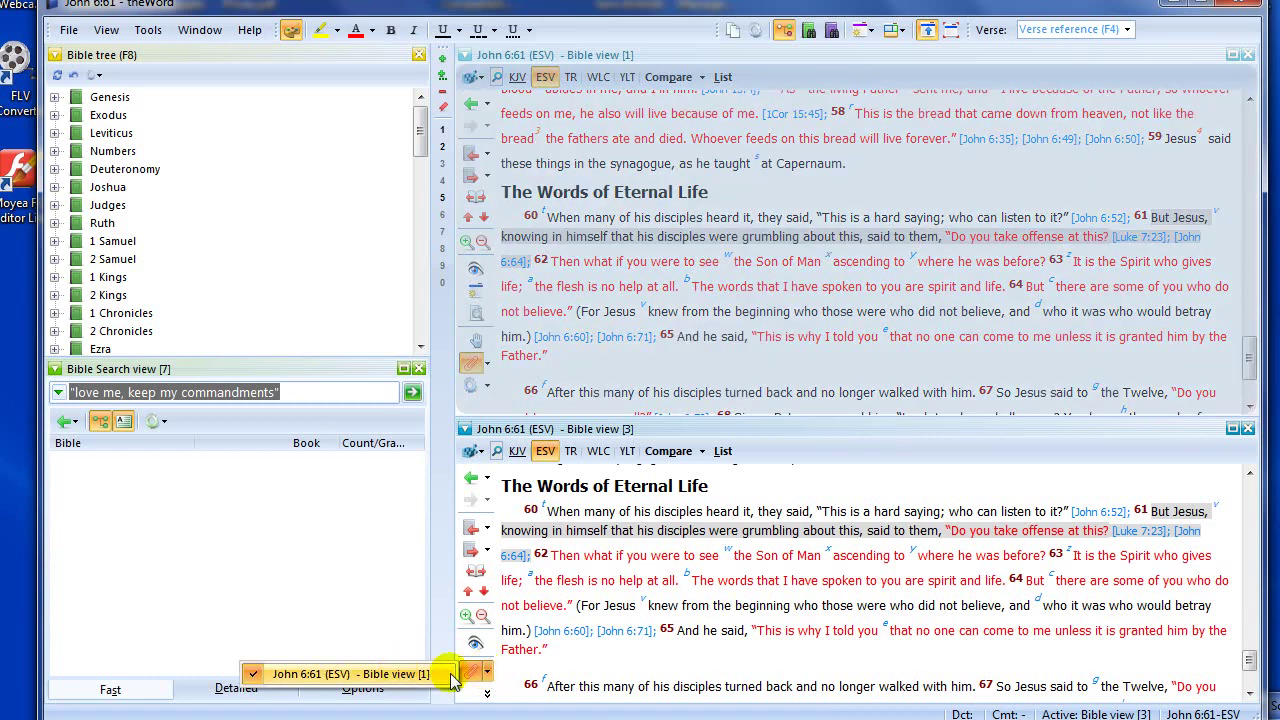
{"action": "left_click", "coordinate": [380, 673]}
Pick and scroll verses in both views to confirm two-way syncing, landing on John 7:6.
{"action": "left_click", "coordinate": [770, 590]}
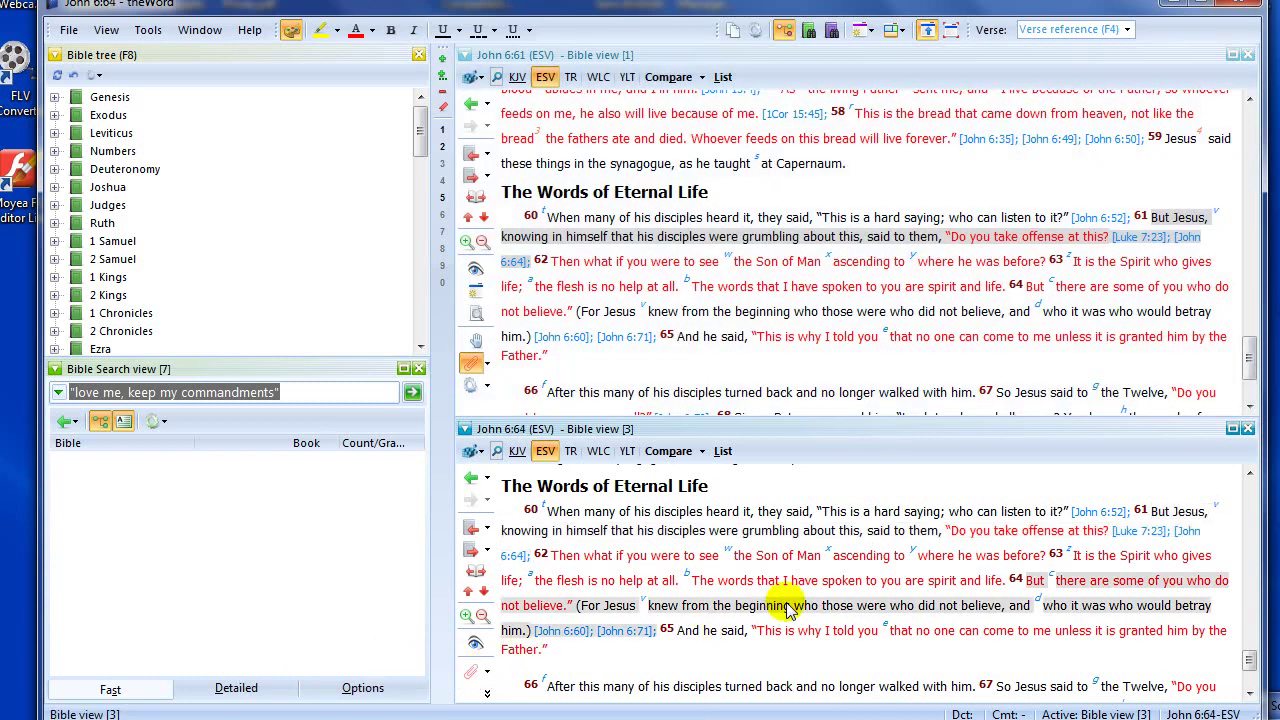
{"action": "scroll", "coordinate": [770, 590], "scroll_direction": "down", "scroll_amount": 2}
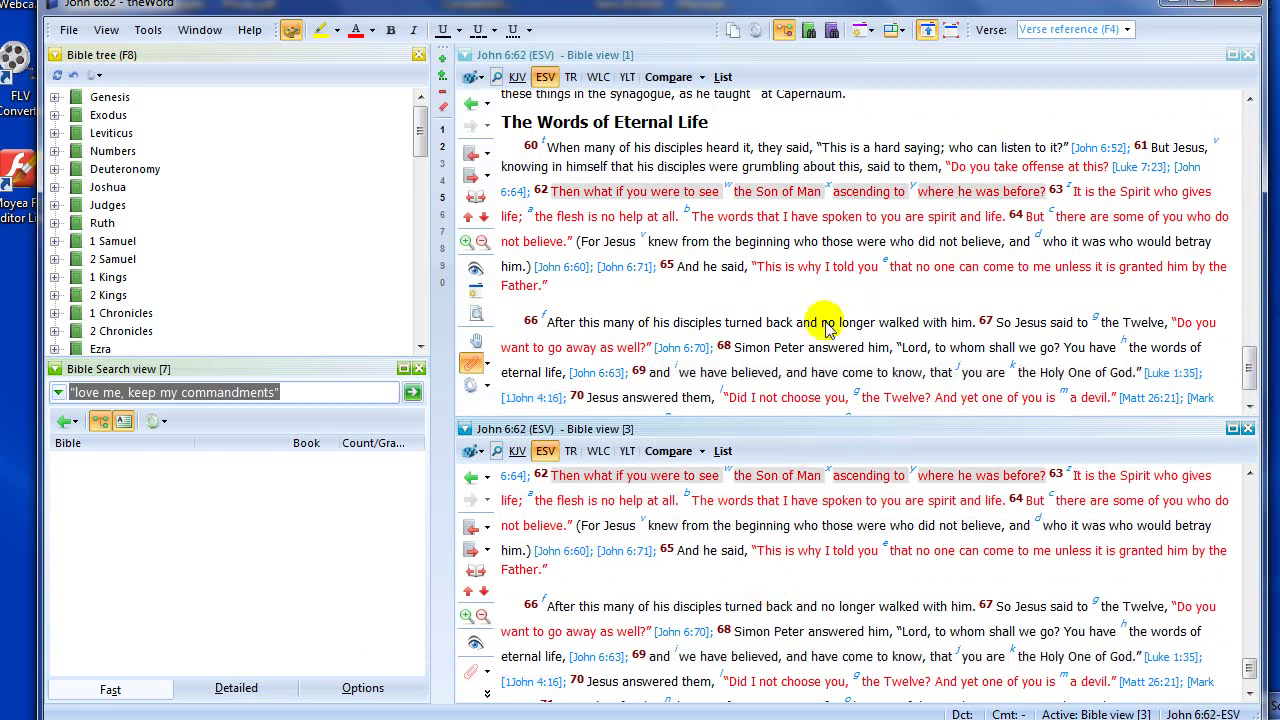
{"action": "left_click", "coordinate": [828, 290]}
{"action": "scroll", "coordinate": [829, 292], "scroll_direction": "up", "scroll_amount": 4}
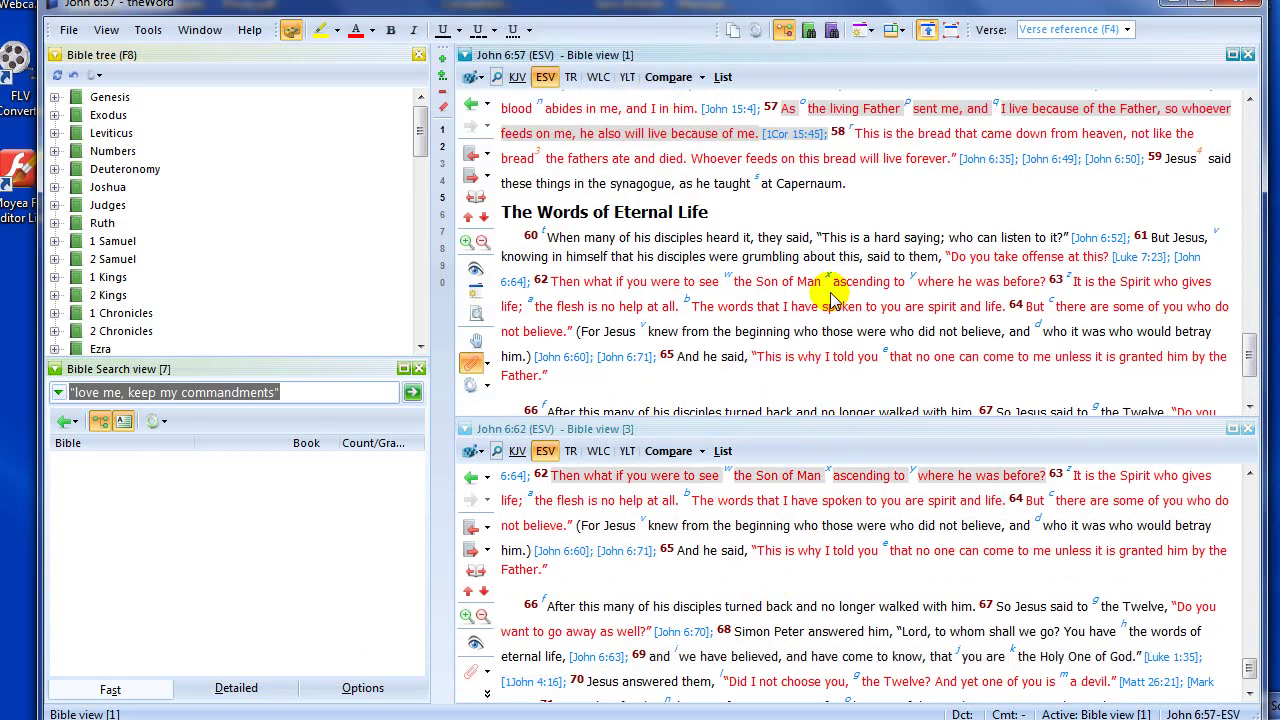
{"action": "scroll", "coordinate": [805, 540], "scroll_direction": "up", "scroll_amount": 5}
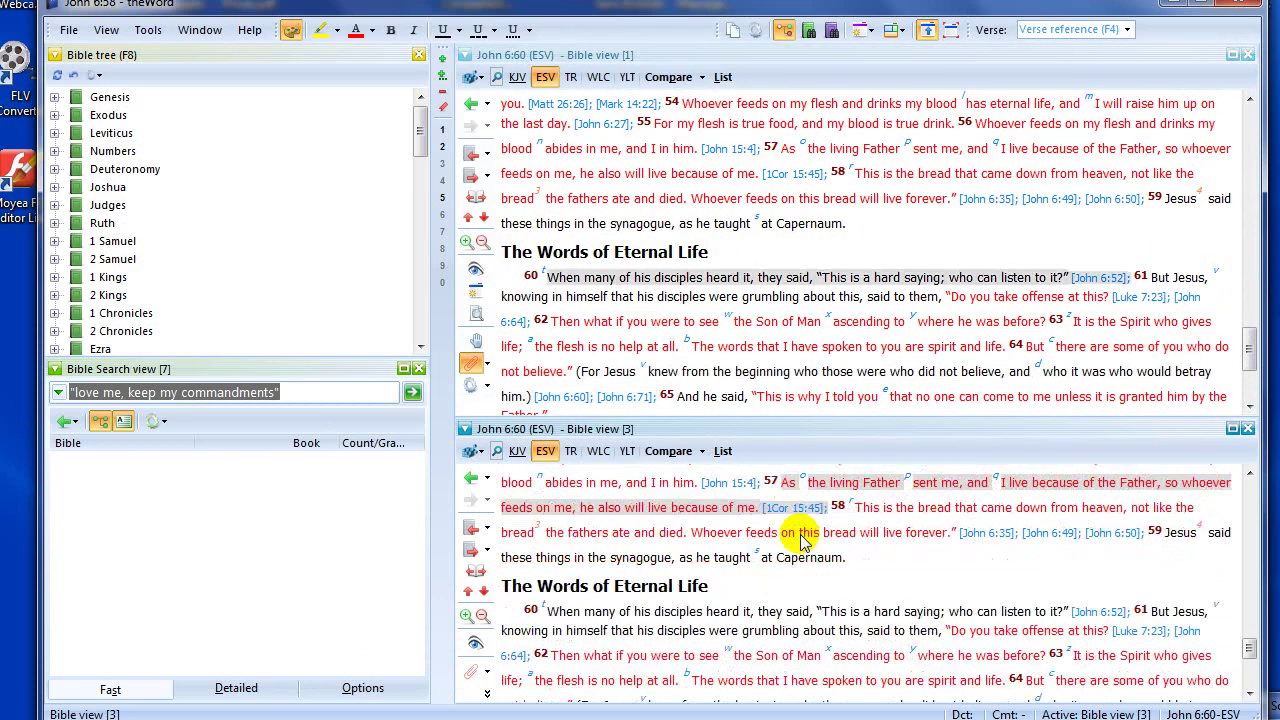
{"action": "scroll", "coordinate": [800, 540], "scroll_direction": "down", "scroll_amount": 10}
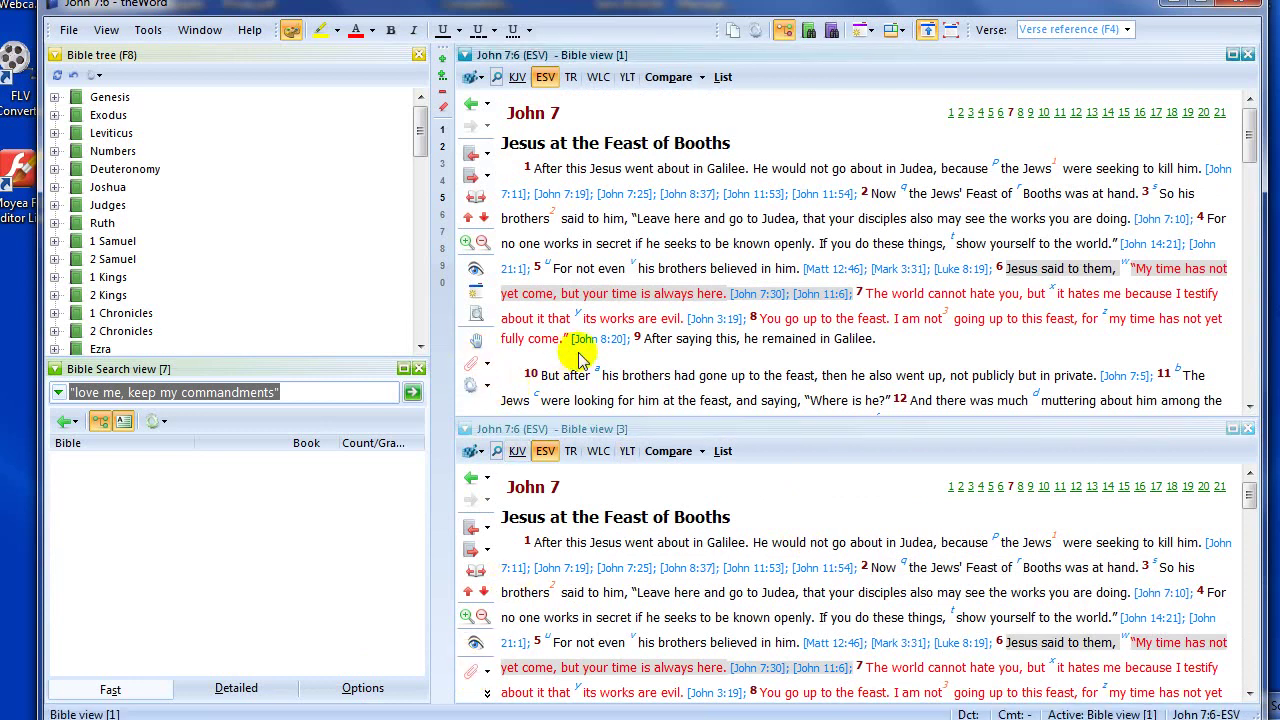
{"action": "left_click", "coordinate": [473, 390]}
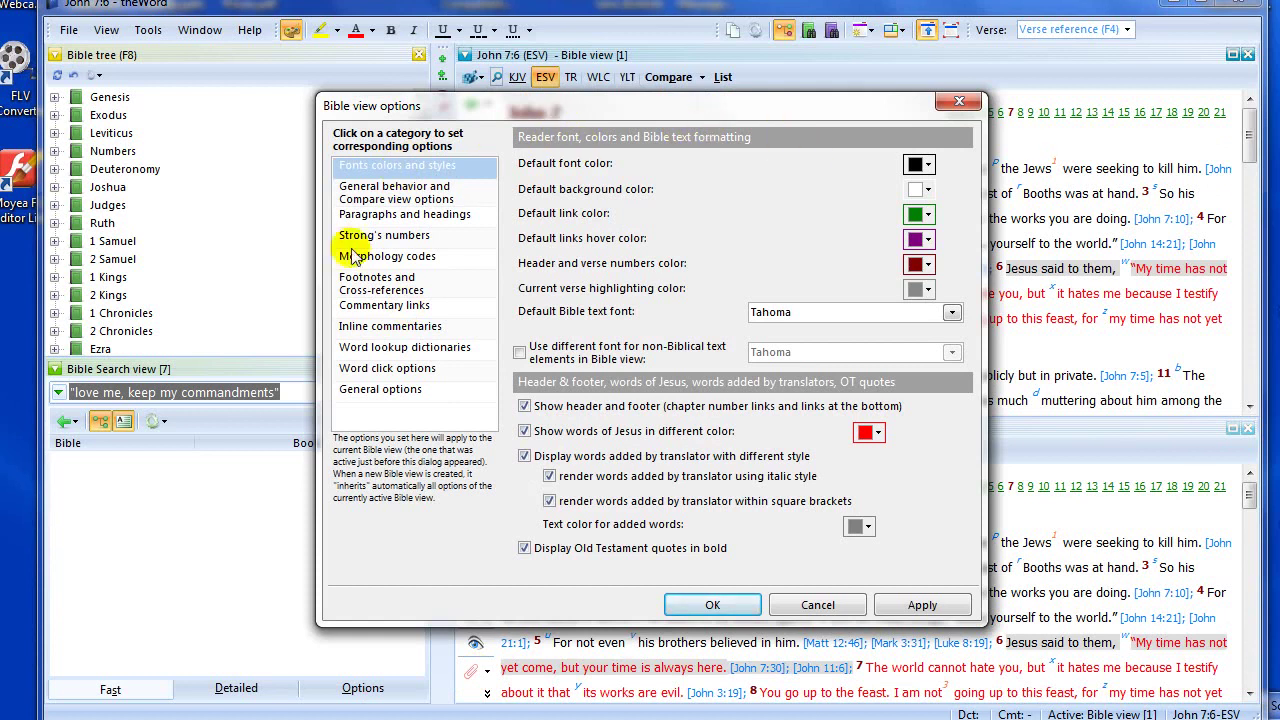
{"action": "left_click", "coordinate": [962, 104]}
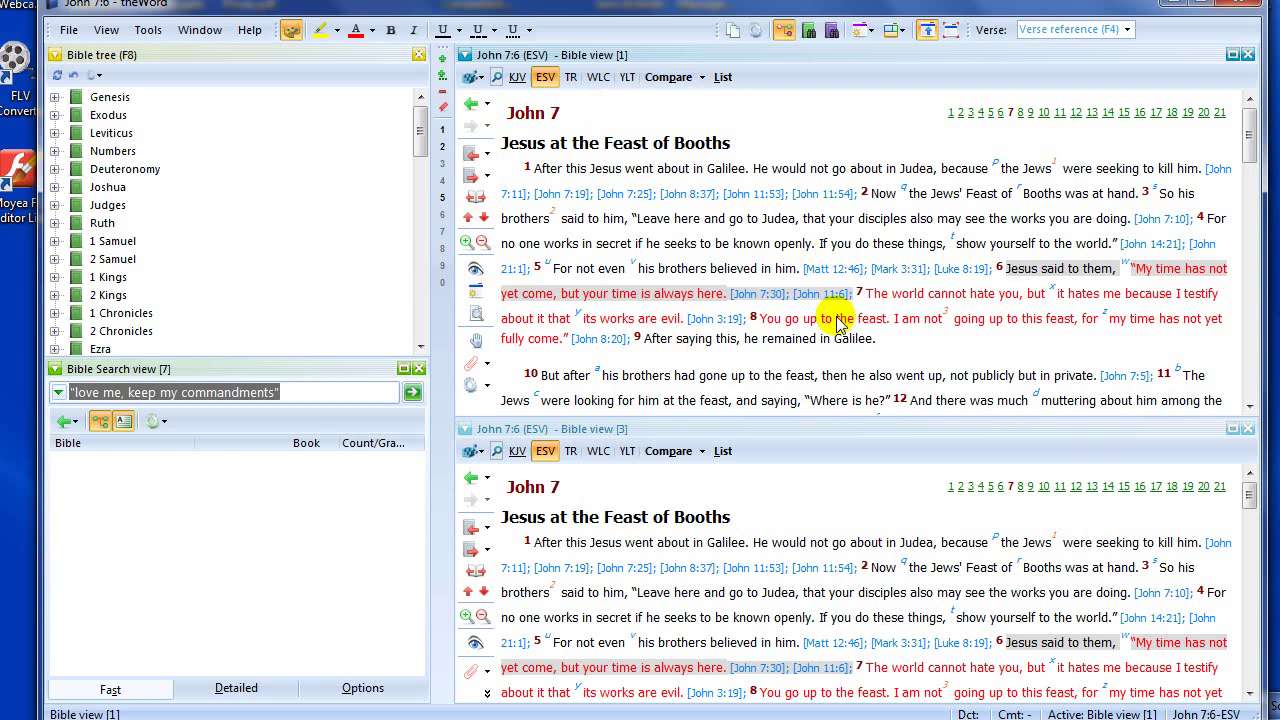
Go back four passages to Ezekiel 9:4, forward two to John 7:13, then back to John 6:71.
{"action": "left_click", "coordinate": [467, 106]}
{"action": "left_click", "coordinate": [467, 106]}
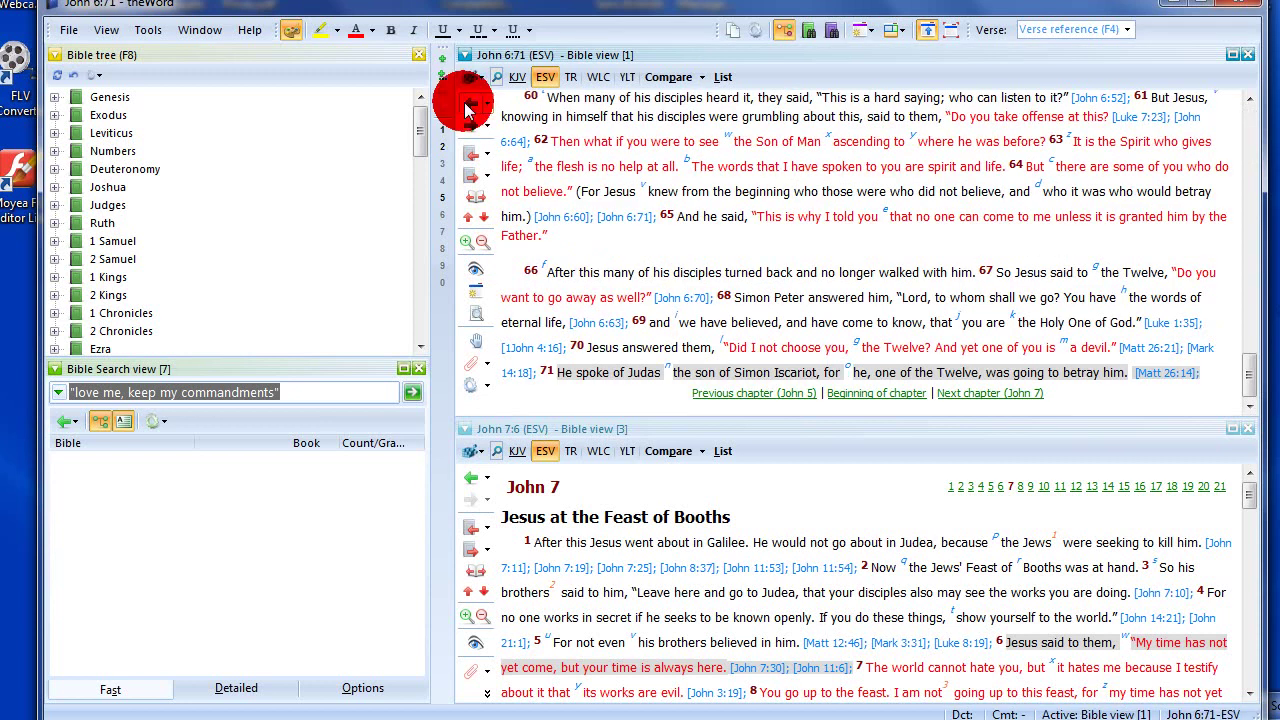
{"action": "left_click", "coordinate": [467, 106]}
{"action": "left_click", "coordinate": [467, 106]}
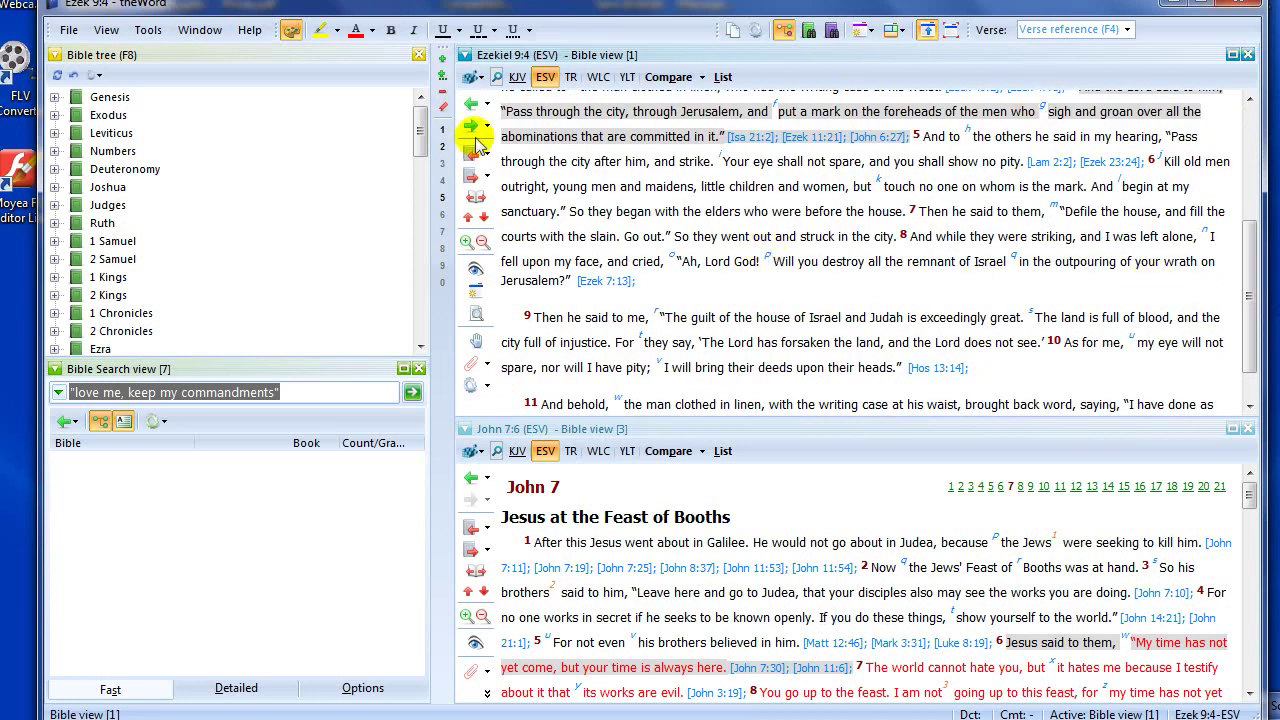
{"action": "left_click", "coordinate": [467, 128]}
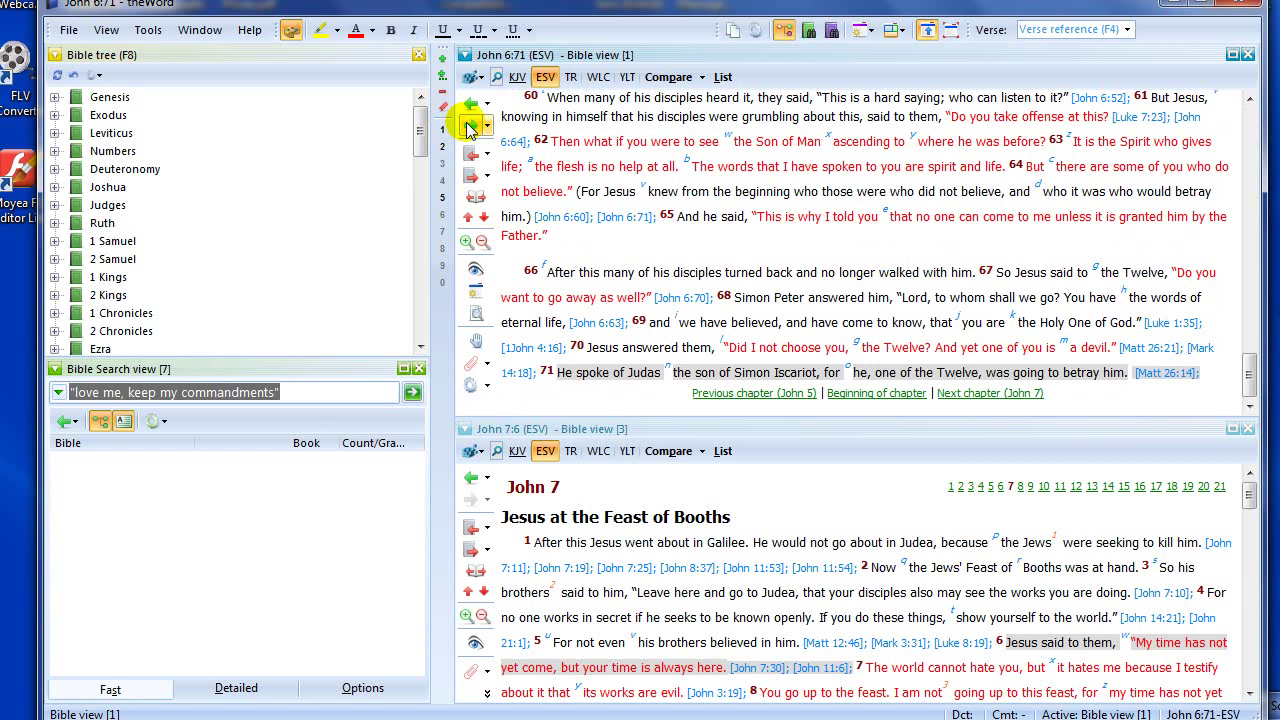
{"action": "left_click", "coordinate": [467, 128]}
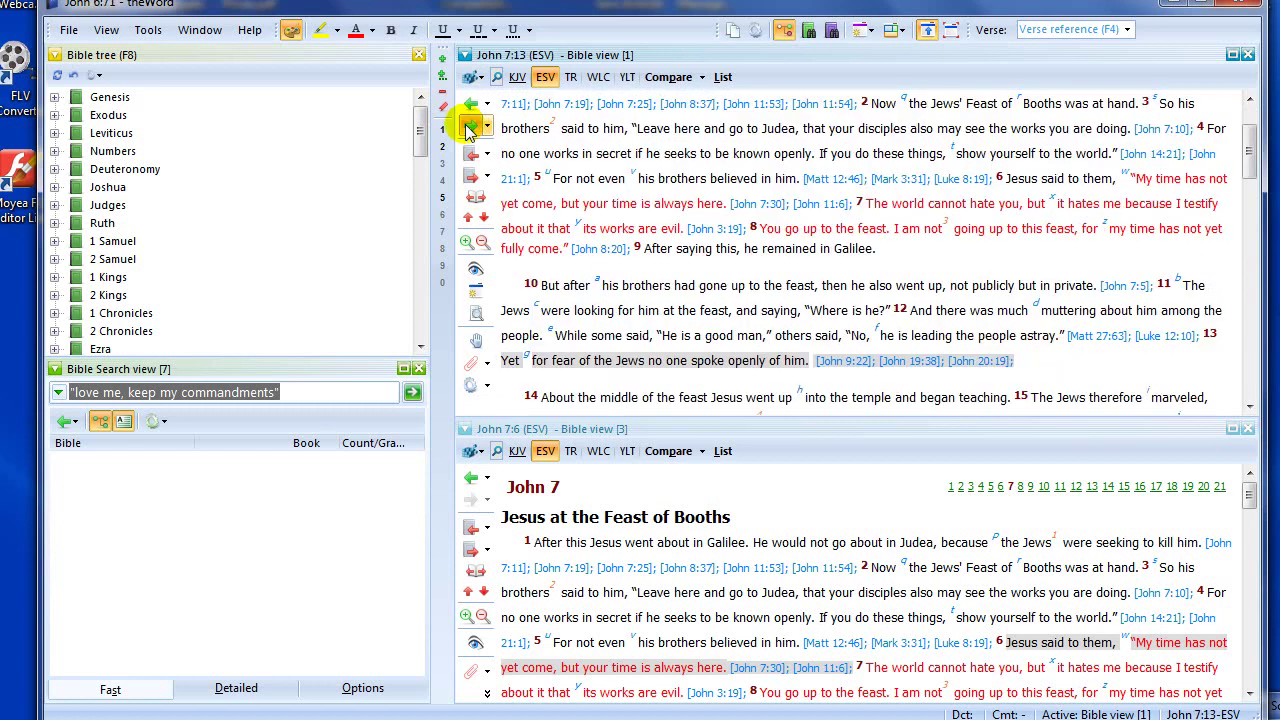
{"action": "left_click", "coordinate": [467, 127]}
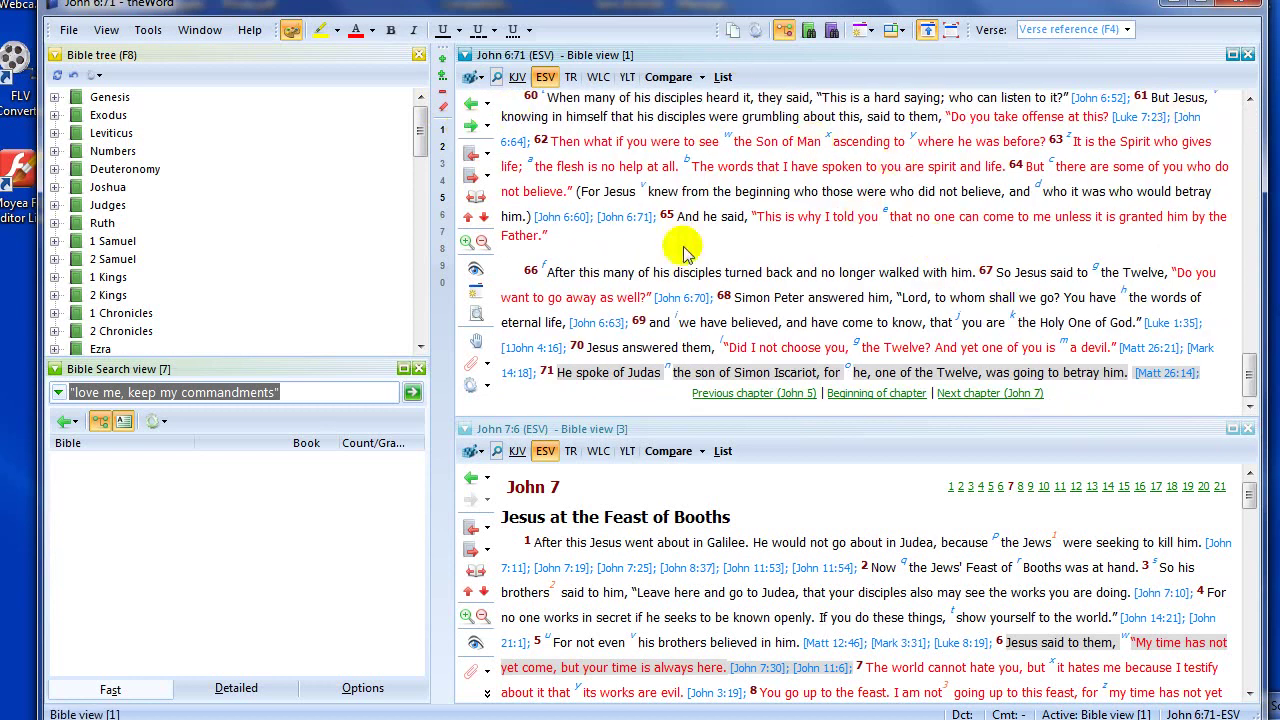
{"action": "left_click", "coordinate": [488, 105]}
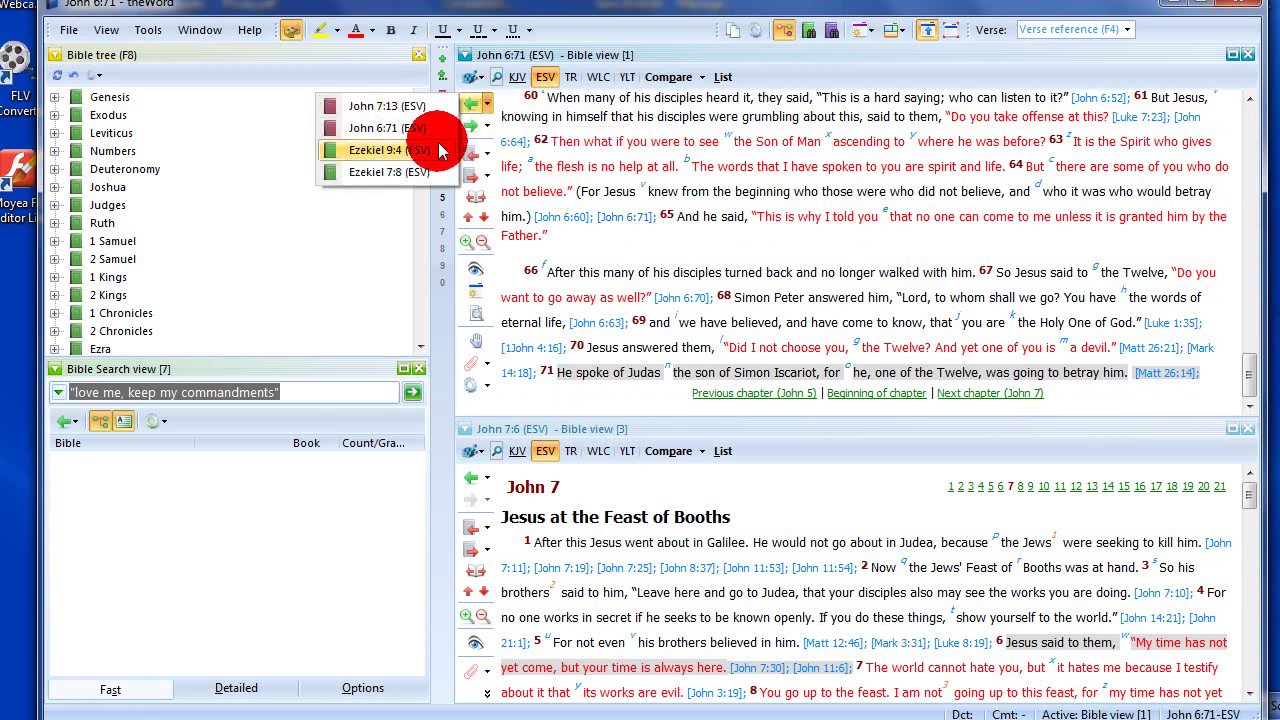
{"action": "left_click", "coordinate": [425, 170]}
{"action": "left_click", "coordinate": [488, 128]}
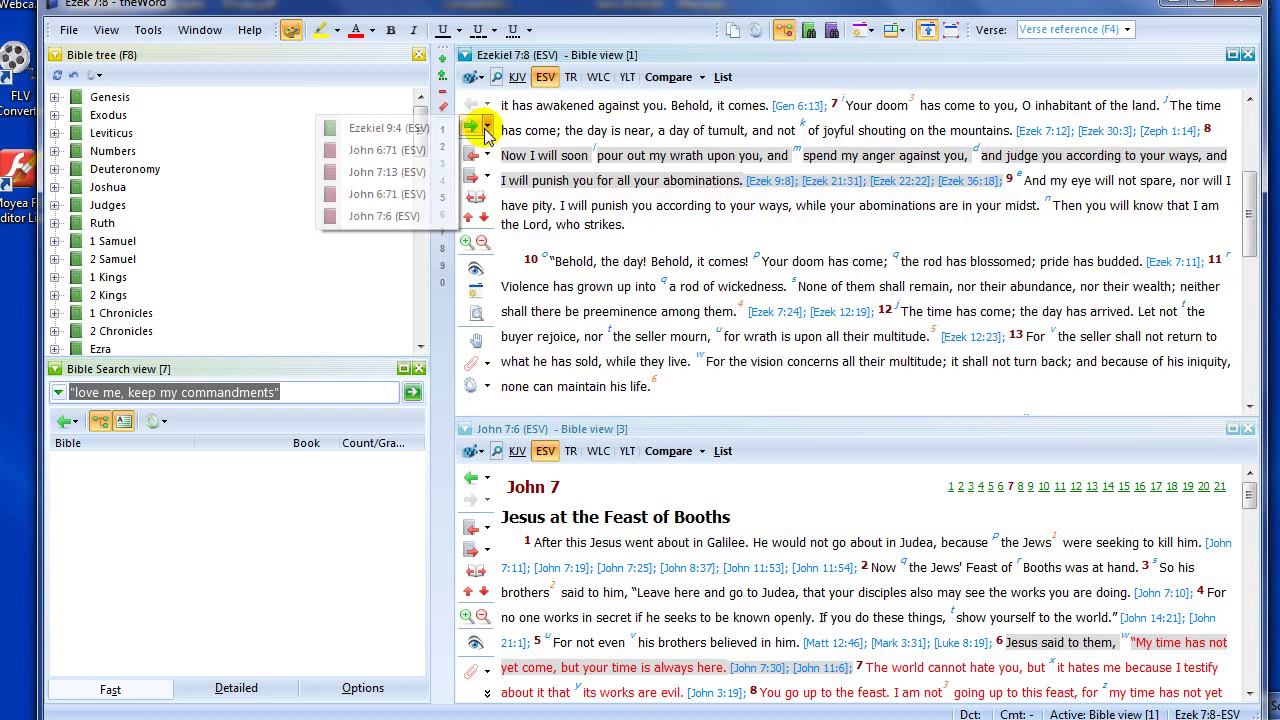
{"action": "left_click", "coordinate": [430, 200]}
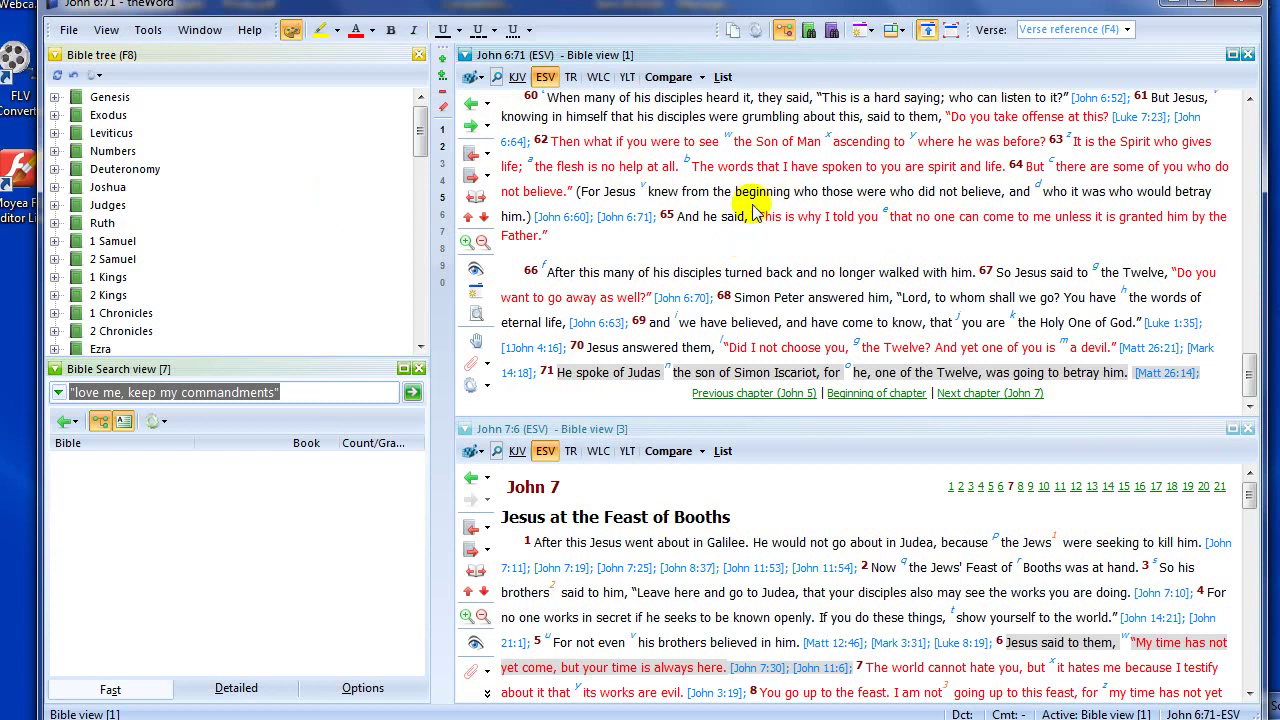